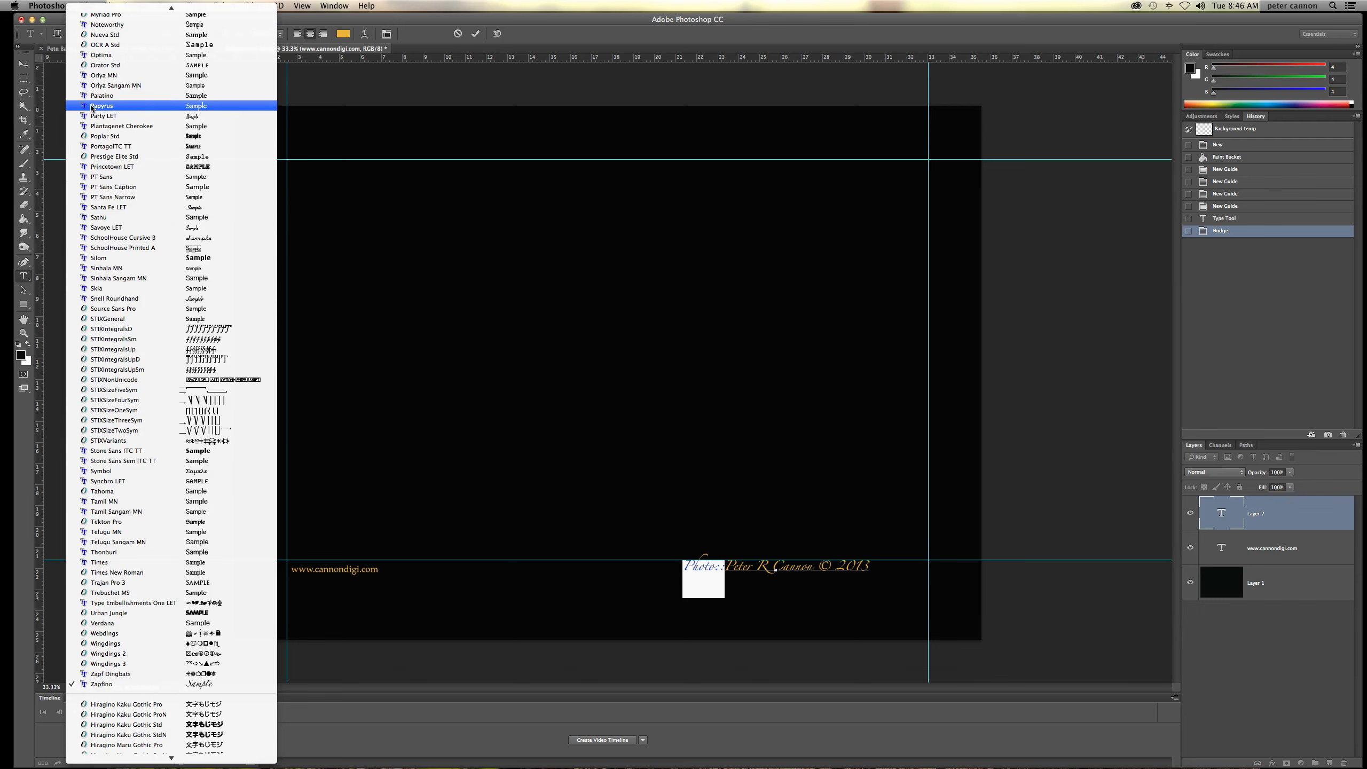
# Step: Set the selected word "Photo:" in the credit line to Palatino at 14 pt
pyautogui.click(102, 95)
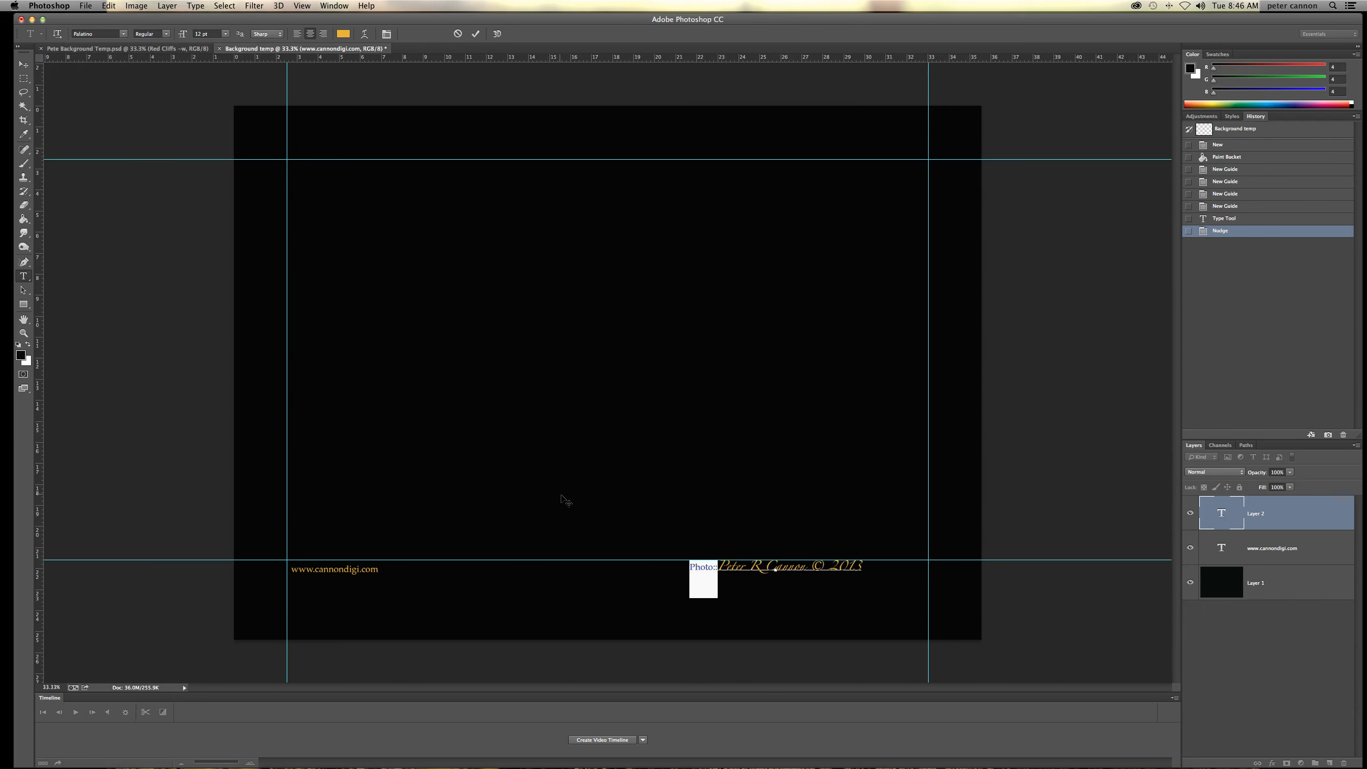
pyautogui.click(226, 35)
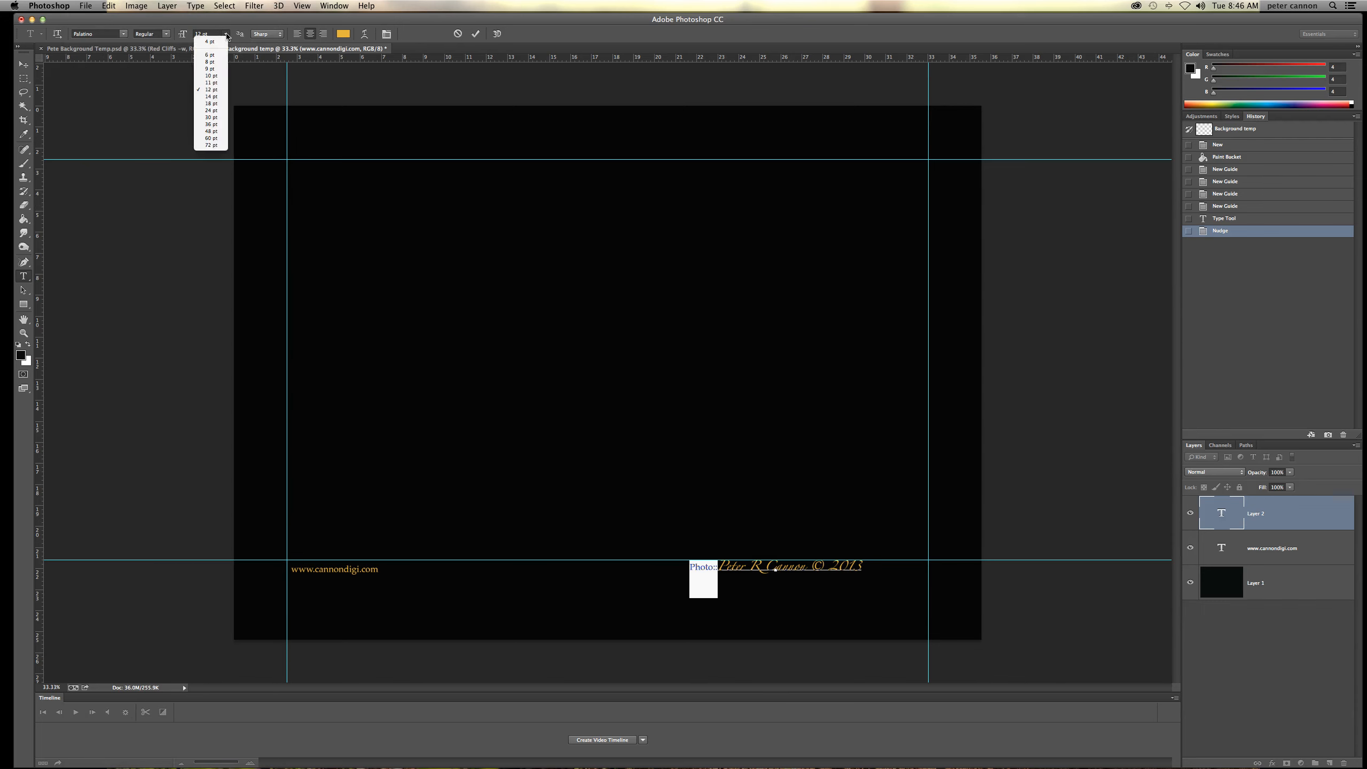
pyautogui.click(209, 96)
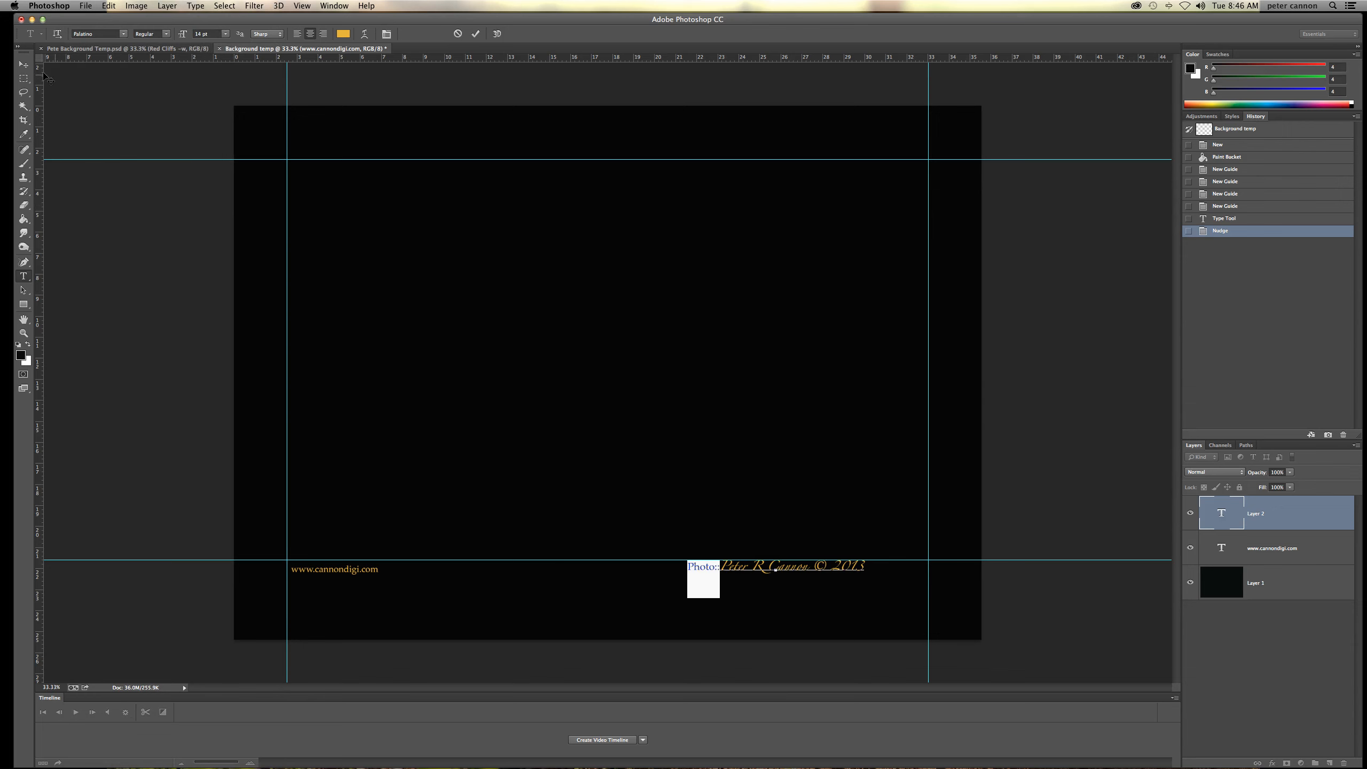
pyautogui.click(23, 64)
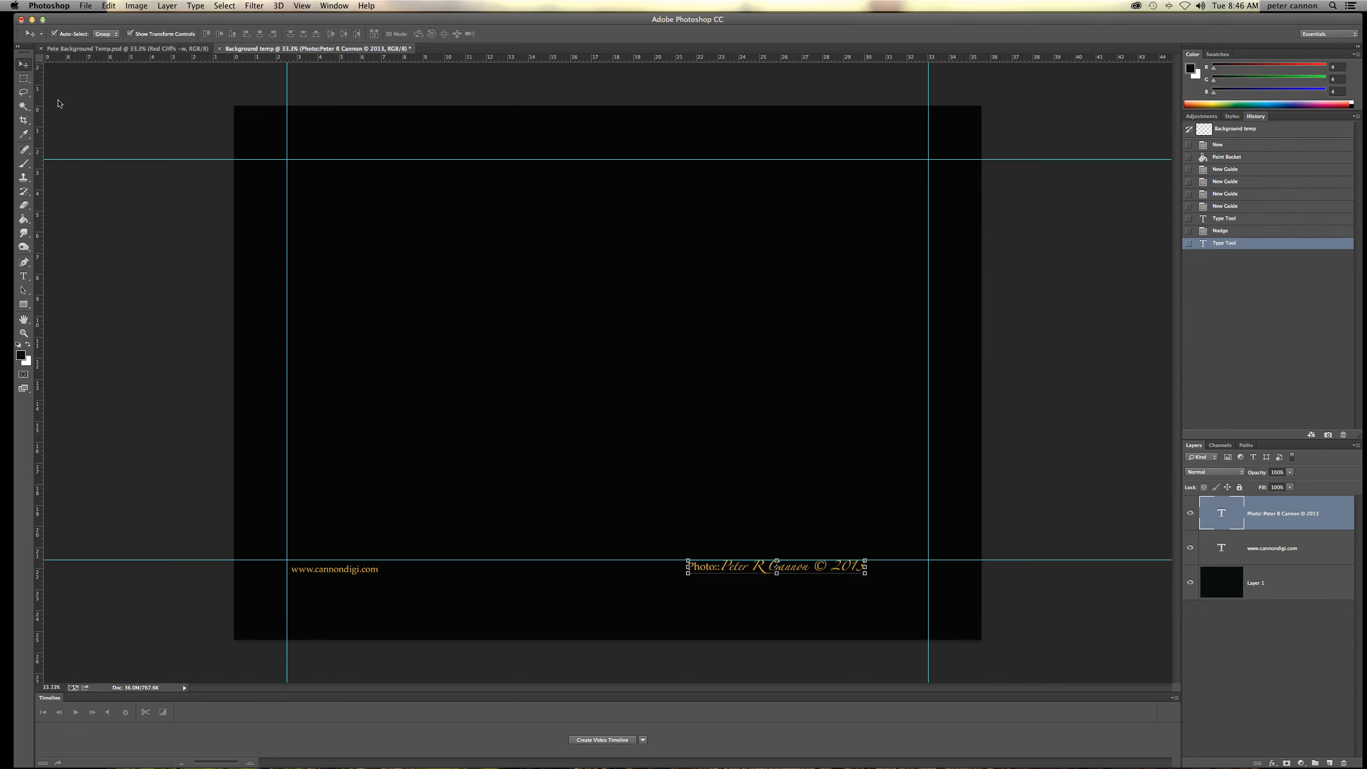
# Step: Nudge the photo credit line right and slightly down so it sits just under the lower guide and ends just inside the right guide
pyautogui.press('Right')
pyautogui.press('Right')
pyautogui.press('Right')
pyautogui.press('Right')
pyautogui.press('Right')
pyautogui.press('Right')
pyautogui.press('Right')
pyautogui.press('Right')
pyautogui.press('Right')
pyautogui.press('Right')
pyautogui.press('Right')
pyautogui.press('Right')
pyautogui.press('Right')
pyautogui.press('Right')
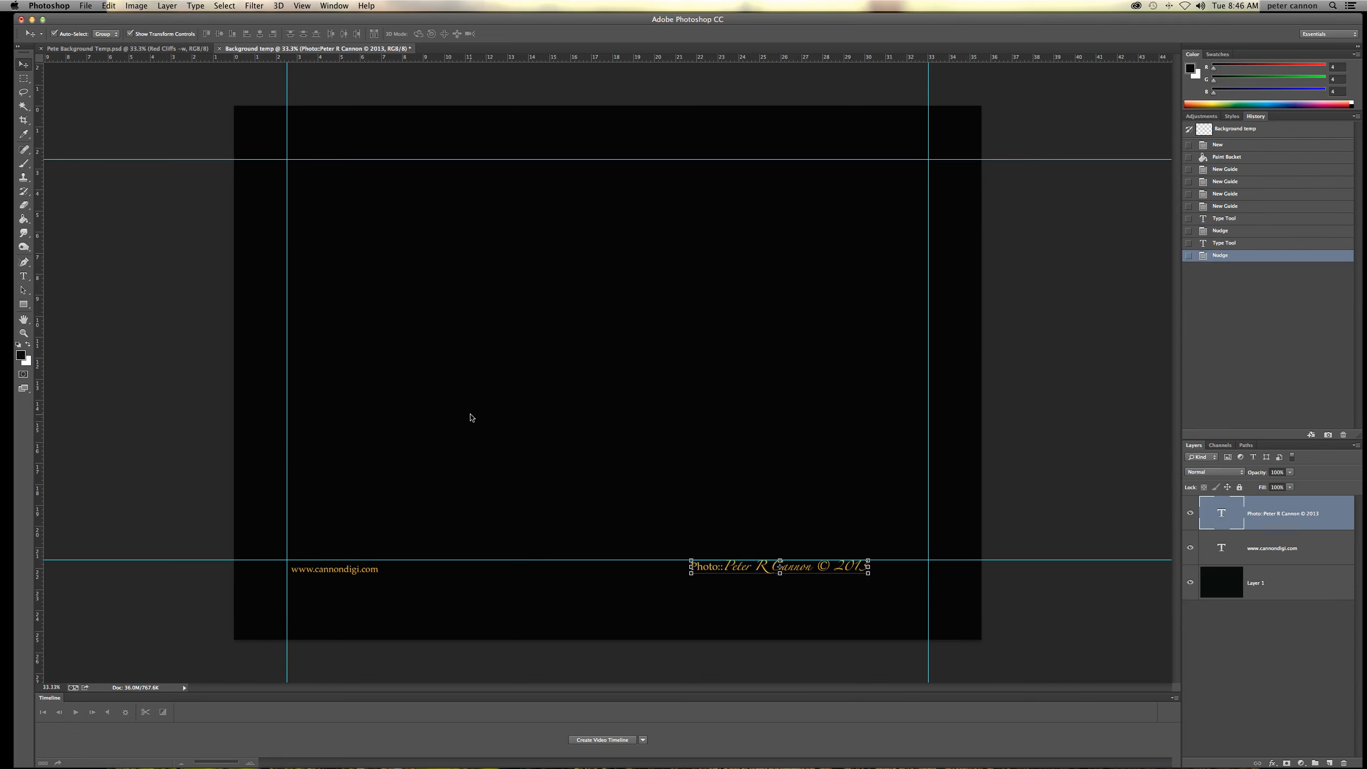
pyautogui.press('Right')
pyautogui.press('Right')
pyautogui.press('Right')
pyautogui.press('Right')
pyautogui.press('Right')
pyautogui.press('Right')
pyautogui.press('Right')
pyautogui.press('Right')
pyautogui.press('Right')
pyautogui.press('Right')
pyautogui.press('Right')
pyautogui.press('Right')
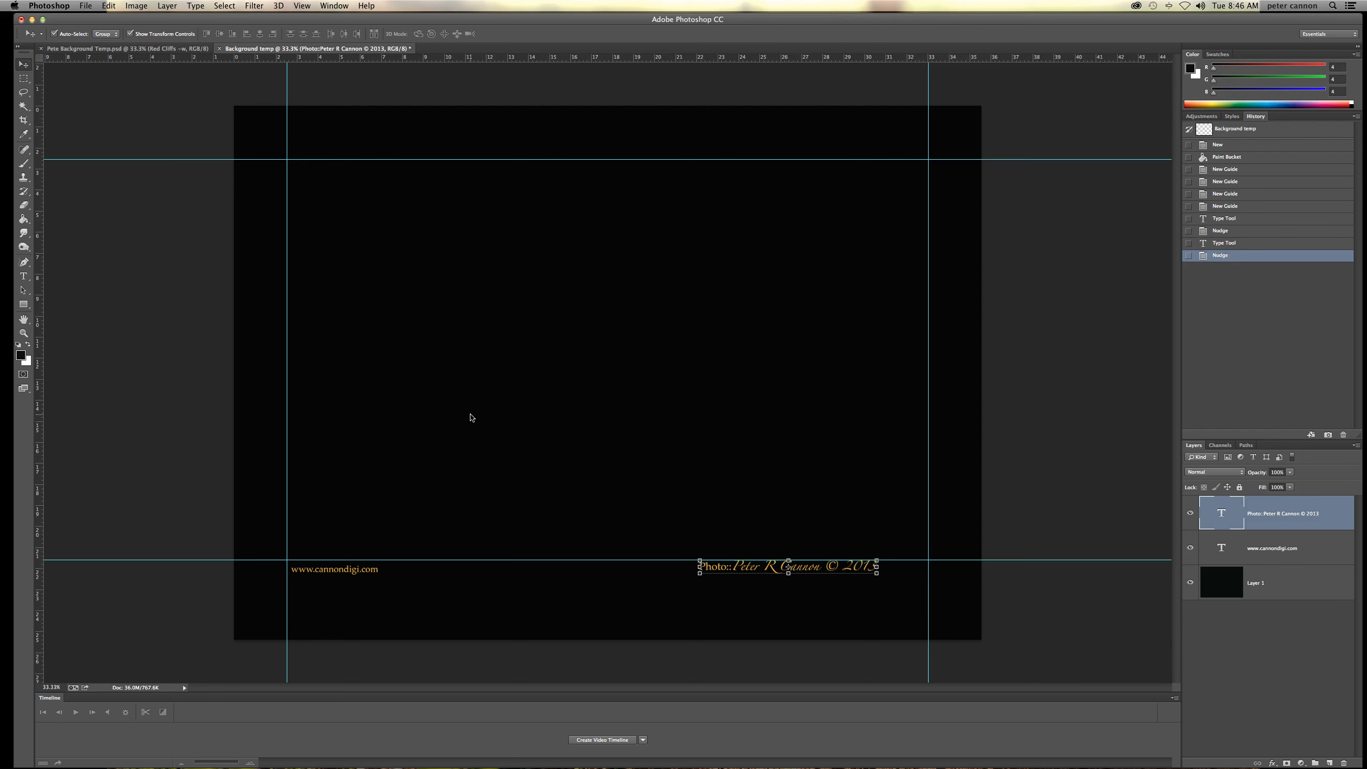
pyautogui.press('Down')
pyautogui.press('Down')
pyautogui.press('Down')
pyautogui.press('Down')
pyautogui.press('Down')
pyautogui.press('Down')
pyautogui.press('Right')
pyautogui.press('Right')
pyautogui.press('Right')
pyautogui.press('Right')
pyautogui.press('Right')
pyautogui.press('Right')
pyautogui.press('Right')
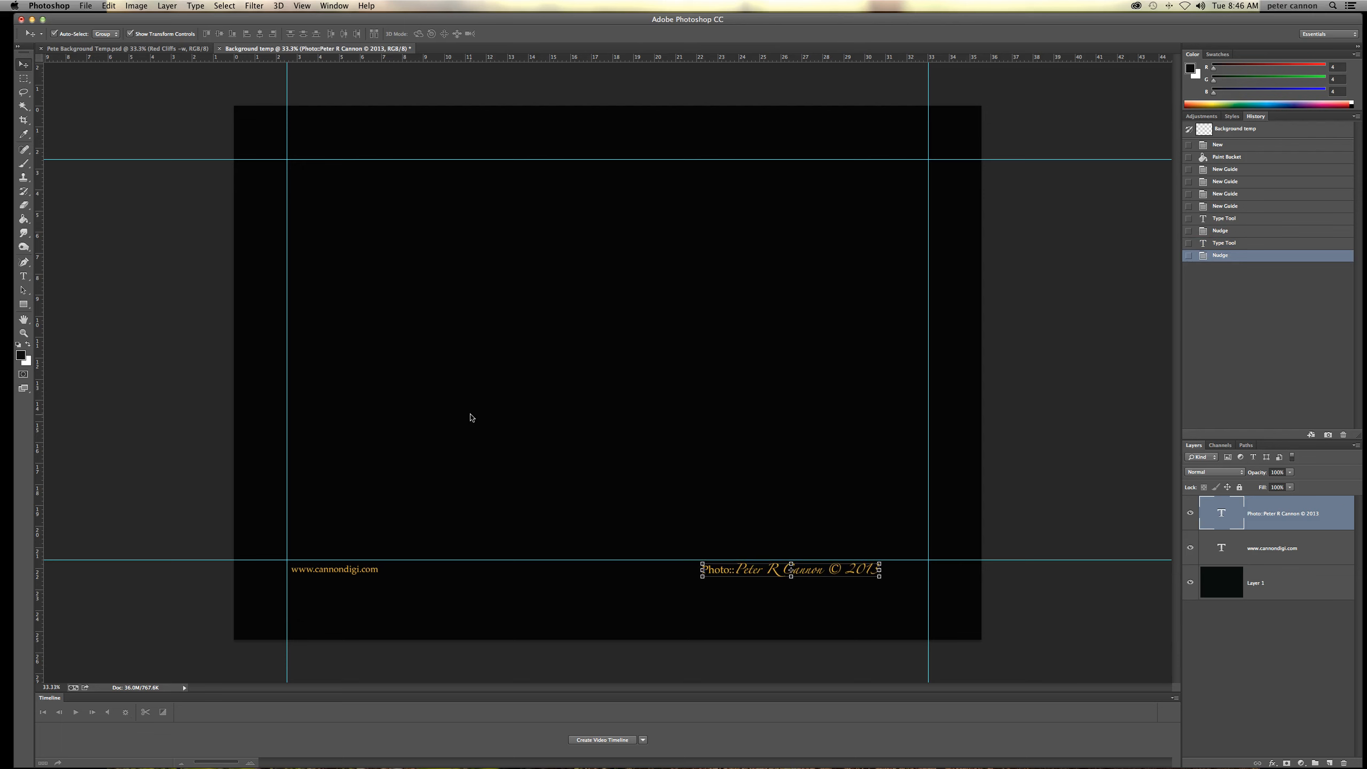
pyautogui.press('Right')
pyautogui.press('Right')
pyautogui.press('Right')
pyautogui.press('Right')
pyautogui.press('Right')
pyautogui.press('Right')
pyautogui.press('Right')
pyautogui.press('Right')
pyautogui.press('Right')
pyautogui.press('Right')
pyautogui.press('Right')
pyautogui.press('Right')
pyautogui.press('Right')
pyautogui.press('Right')
pyautogui.press('Right')
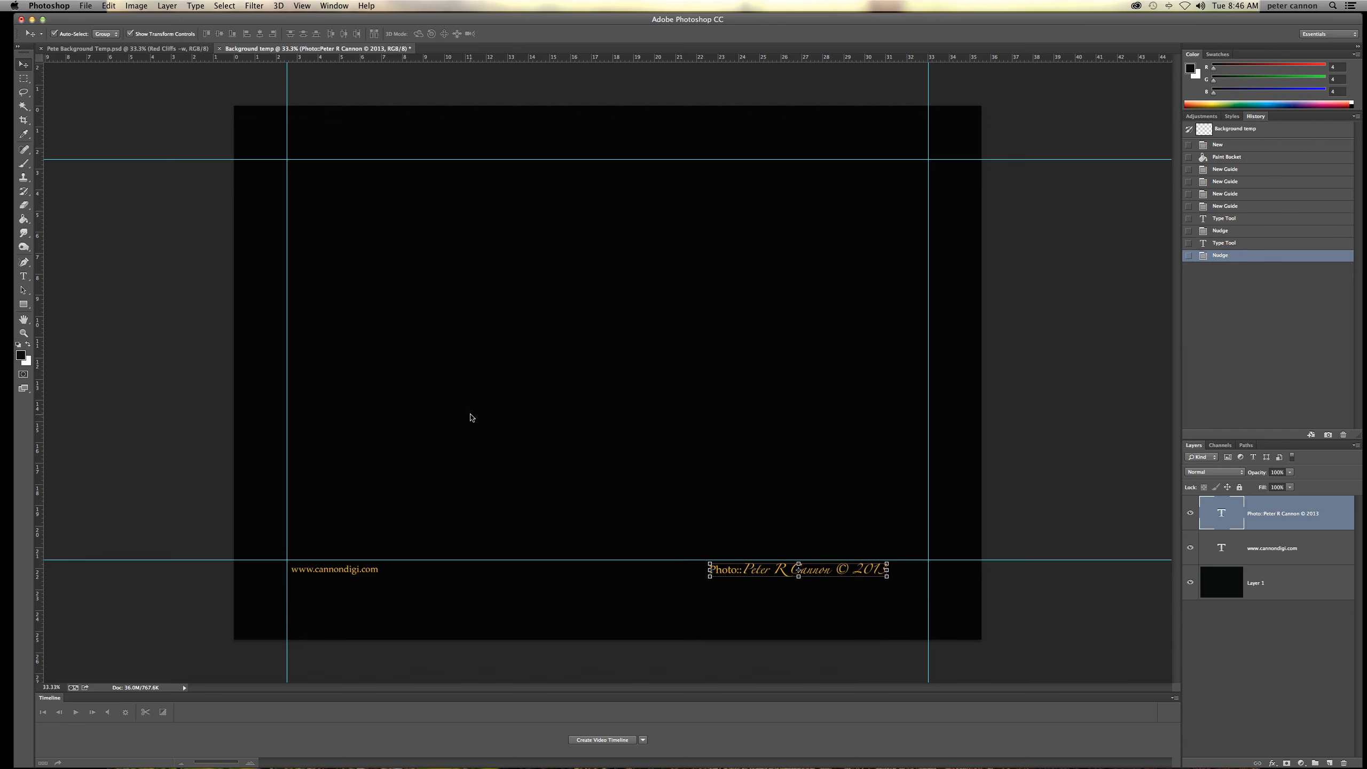
pyautogui.press('Right')
pyautogui.press('Right')
pyautogui.press('Right')
pyautogui.press('Right')
pyautogui.press('Right')
pyautogui.press('Right')
pyautogui.press('Right')
pyautogui.press('Right')
pyautogui.press('Right')
pyautogui.press('Down')
pyautogui.press('Down')
pyautogui.press('Right')
pyautogui.press('Right')
pyautogui.press('Right')
pyautogui.press('Right')
pyautogui.press('Right')
pyautogui.press('Right')
pyautogui.press('Right')
pyautogui.press('Right')
pyautogui.press('Right')
pyautogui.press('Right')
pyautogui.press('Right')
pyautogui.press('Right')
pyautogui.press('Right')
pyautogui.press('Right')
pyautogui.press('Right')
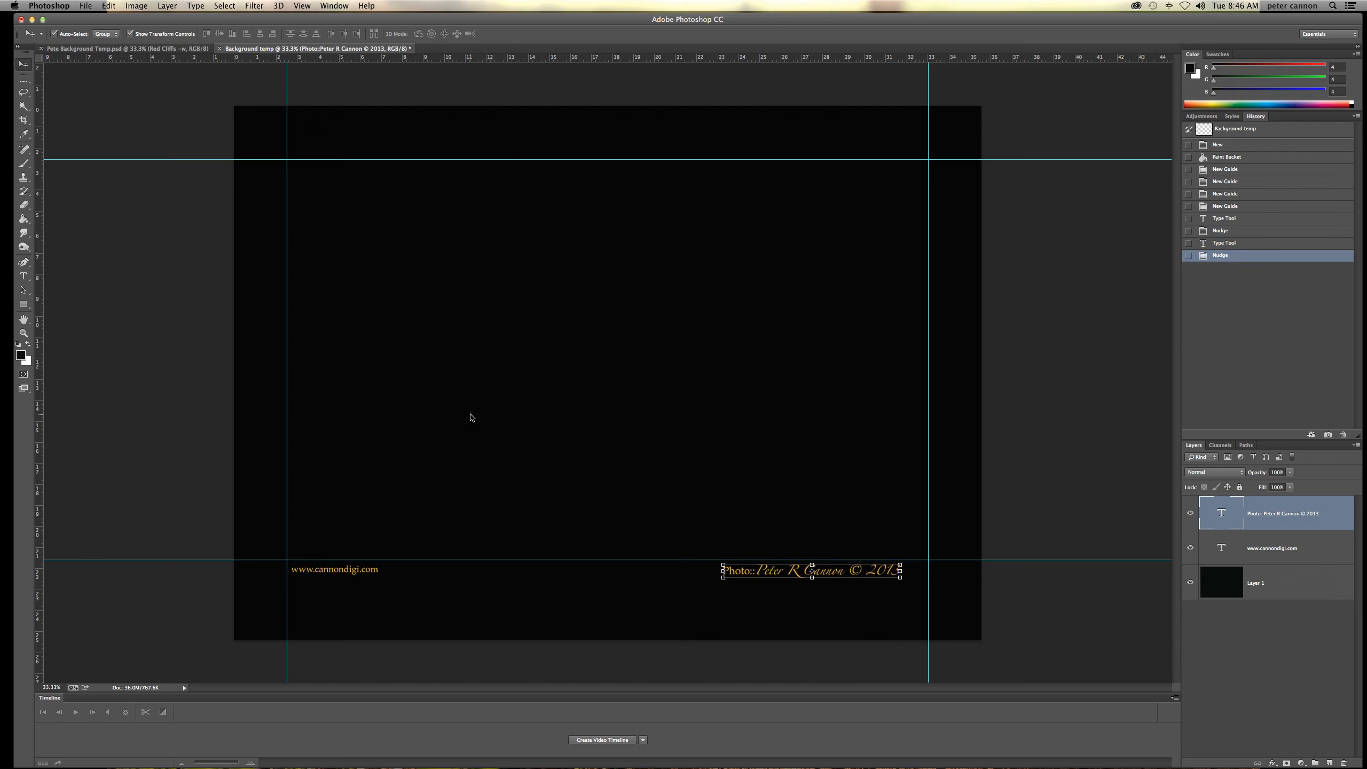
pyautogui.press('Right')
pyautogui.press('Right')
pyautogui.press('Right')
pyautogui.press('Right')
pyautogui.press('Right')
pyautogui.press('Right')
pyautogui.press('Right')
pyautogui.press('Right')
pyautogui.press('Right')
pyautogui.press('Right')
pyautogui.press('Right')
pyautogui.press('Right')
pyautogui.press('Right')
pyautogui.press('Right')
pyautogui.press('Right')
pyautogui.press('Right')
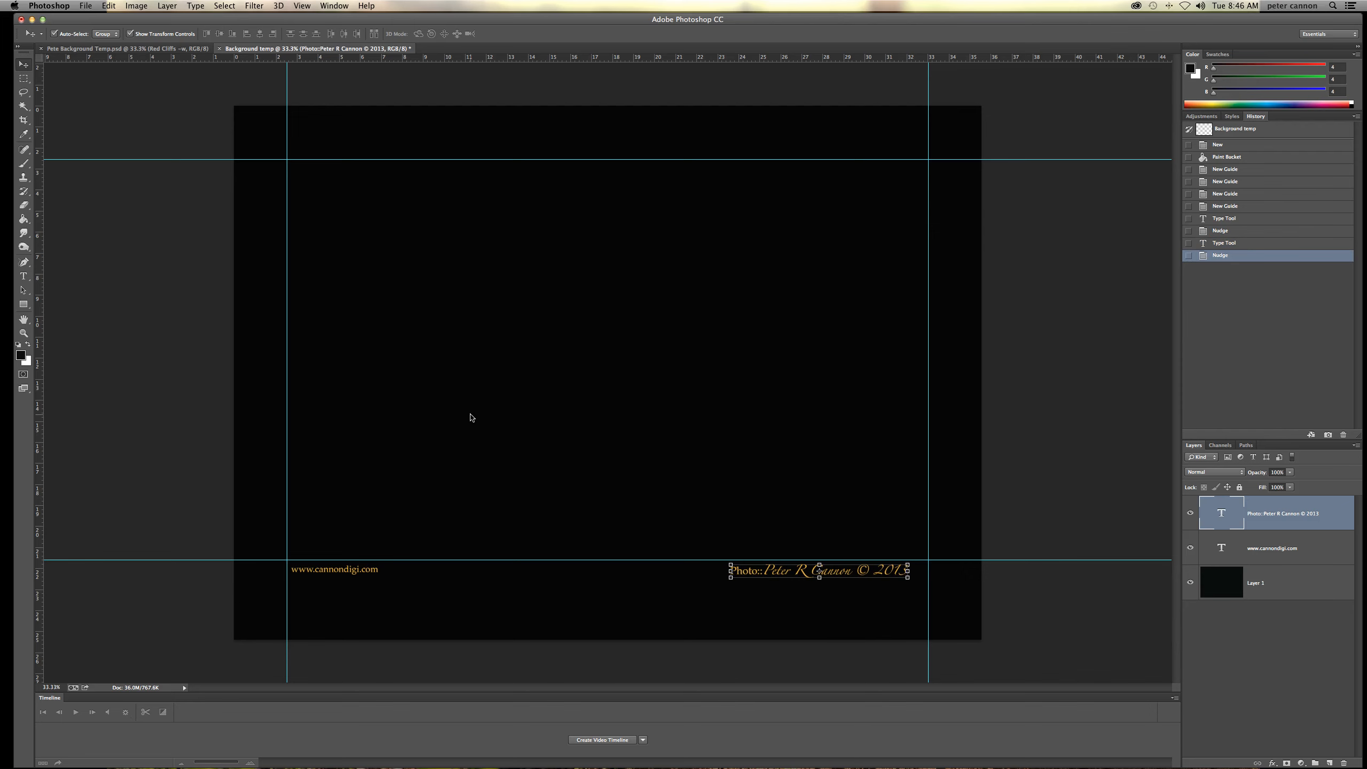
pyautogui.press('Right')
pyautogui.press('Right')
pyautogui.press('Right')
pyautogui.press('Right')
pyautogui.press('Right')
pyautogui.press('Right')
pyautogui.press('Right')
pyautogui.press('Right')
pyautogui.press('Right')
pyautogui.press('Right')
pyautogui.press('Right')
pyautogui.press('Right')
pyautogui.press('Right')
pyautogui.press('Right')
pyautogui.press('Right')
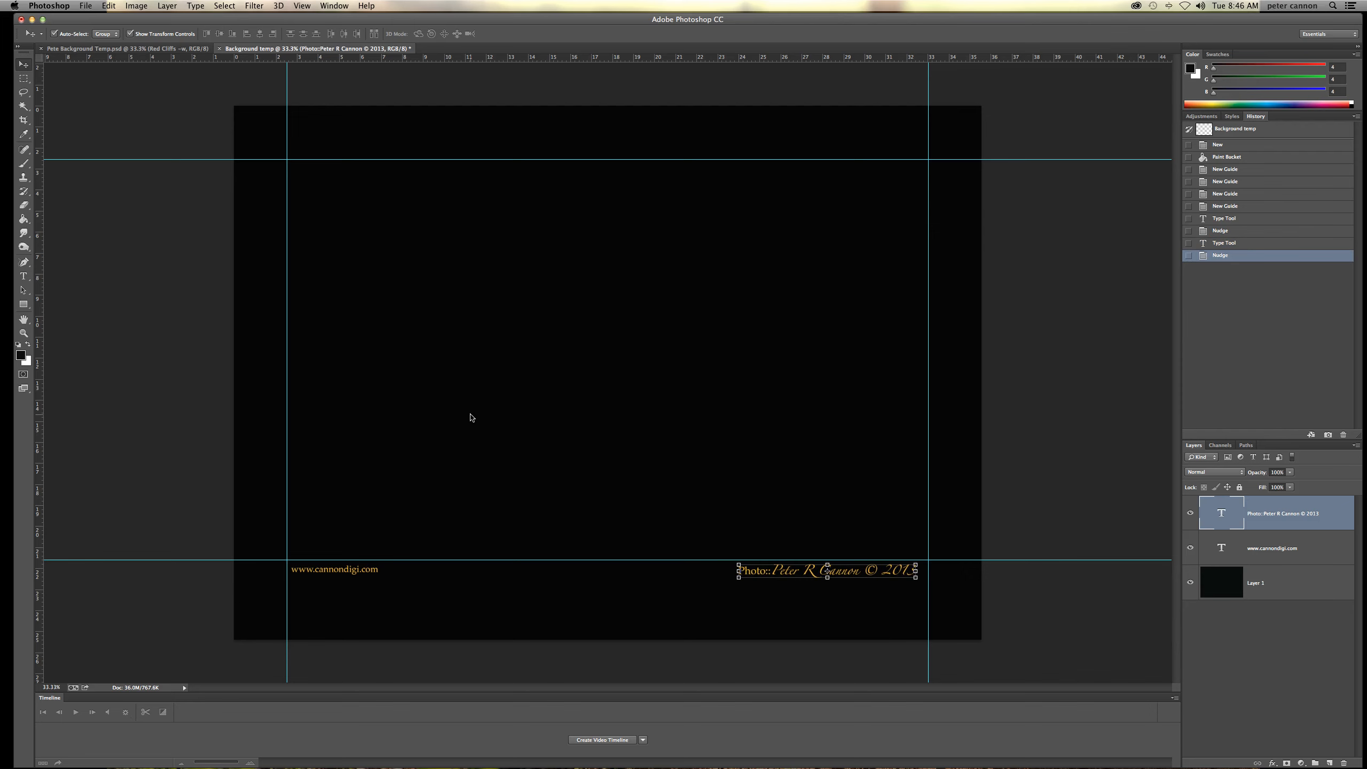
pyautogui.press('Right')
pyautogui.press('Right')
pyautogui.press('Right')
pyautogui.press('Right')
pyautogui.press('Right')
pyautogui.press('Right')
pyautogui.press('Right')
pyautogui.press('Right')
pyautogui.press('Right')
pyautogui.press('Right')
pyautogui.press('Right')
pyautogui.press('Right')
pyautogui.press('Right')
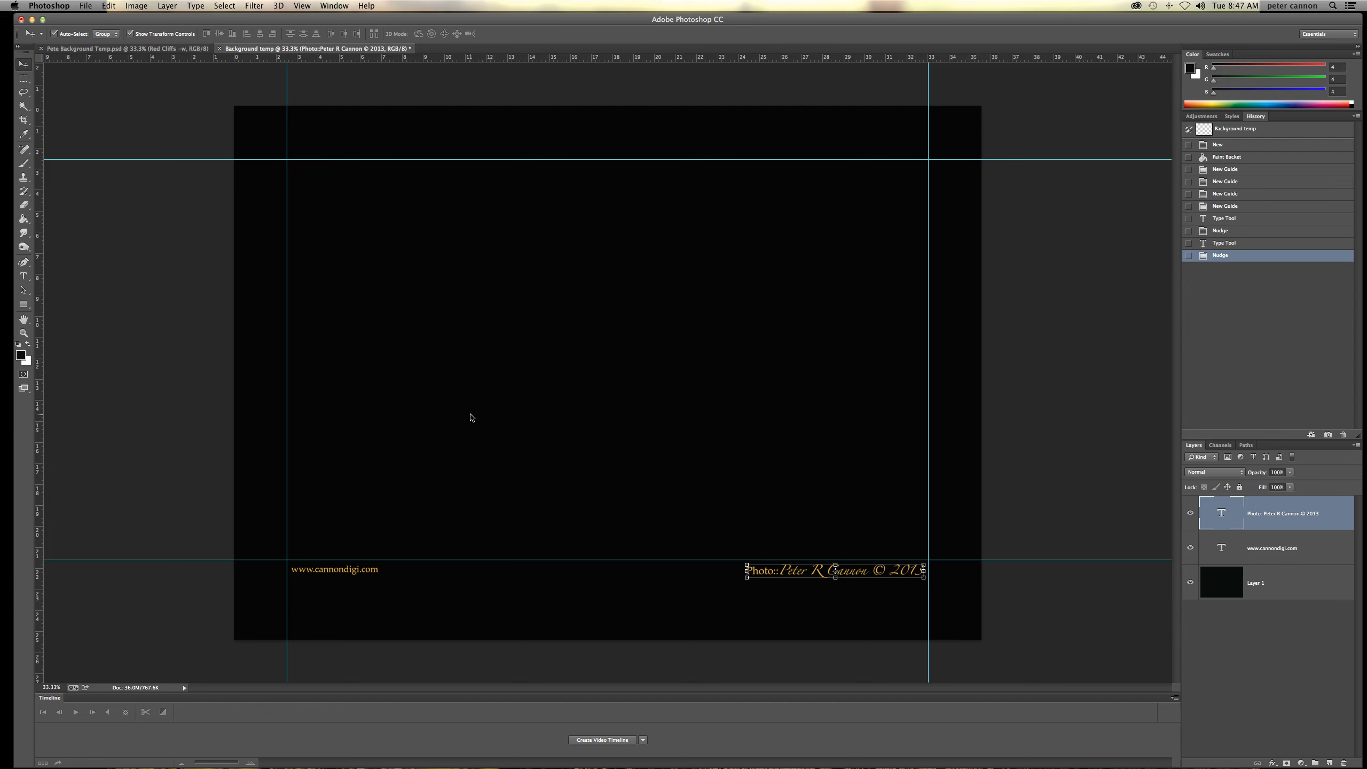
pyautogui.press('Left')
pyautogui.press('Left')
pyautogui.press('Left')
pyautogui.press('Left')
pyautogui.press('Left')
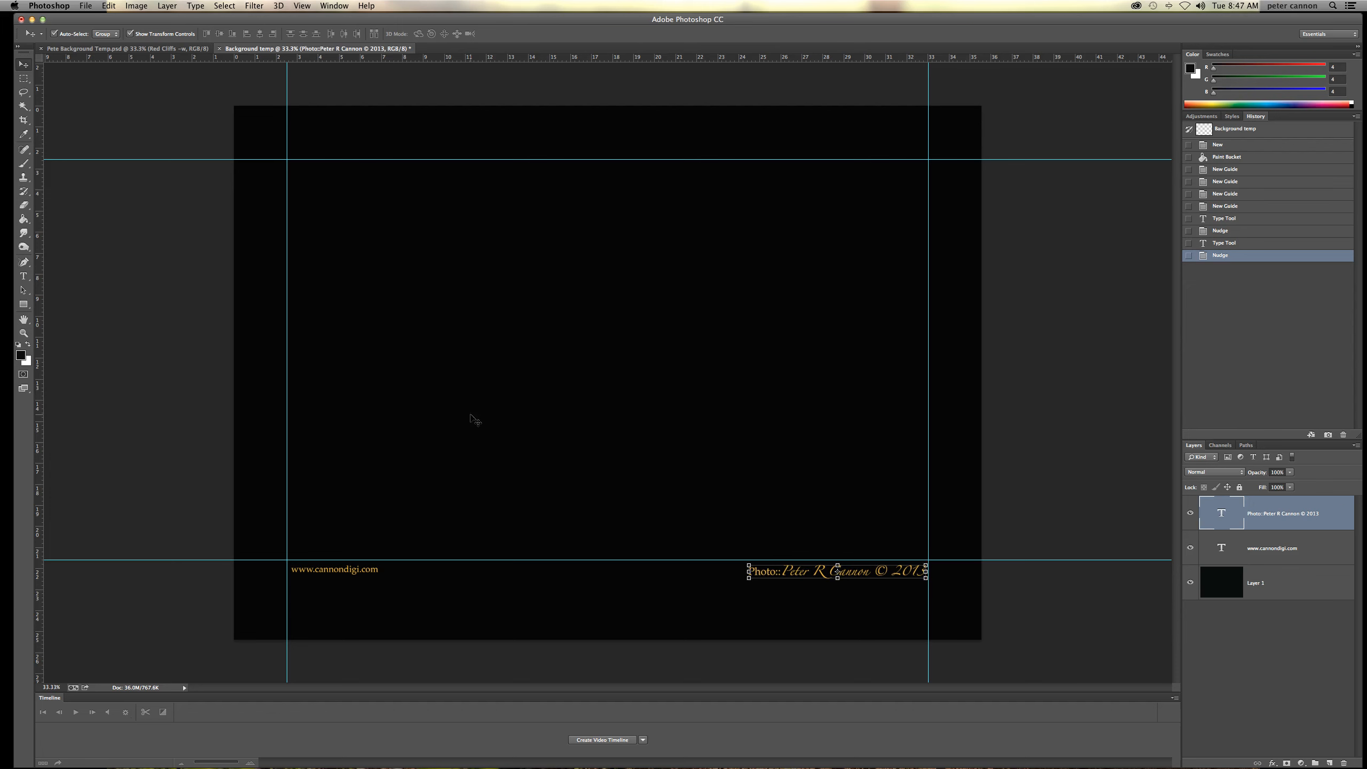
pyautogui.press('Left')
pyautogui.press('Left')
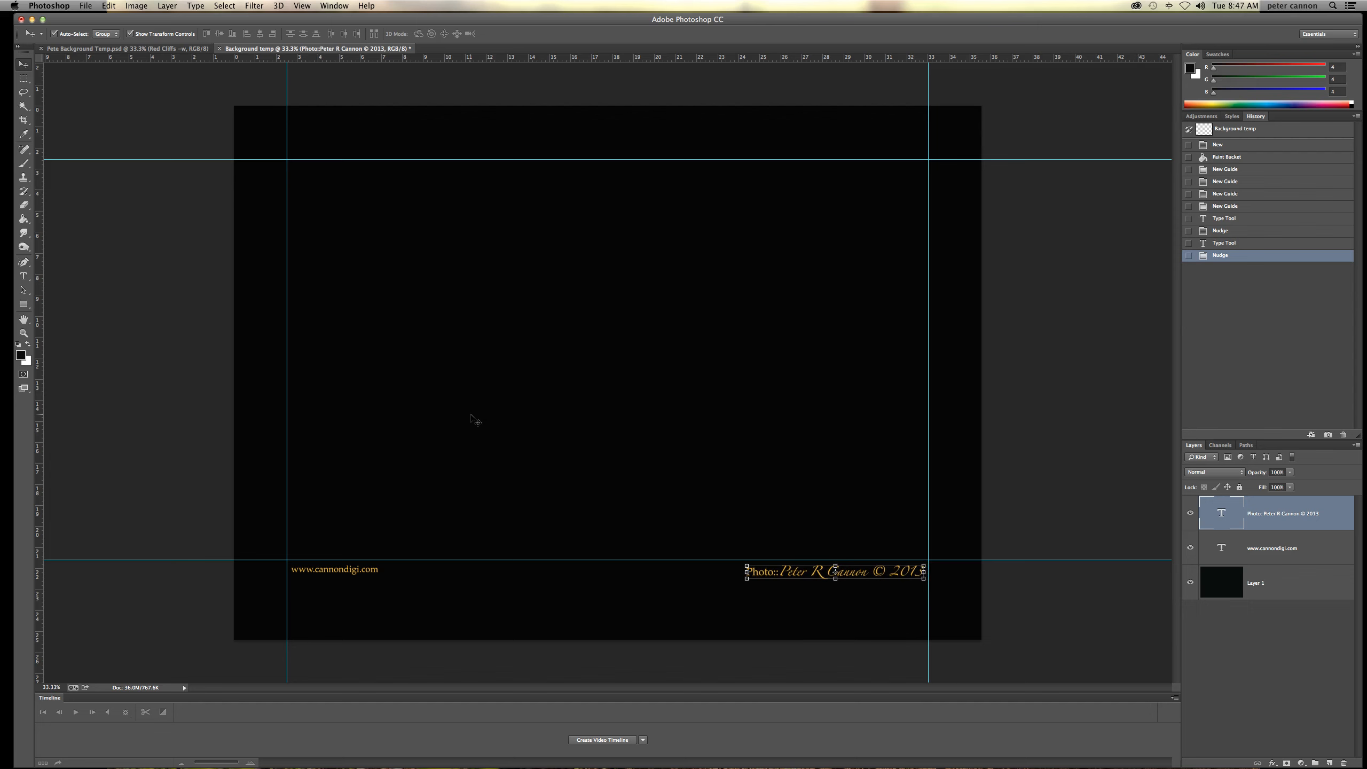
# Step: Set the font size of the entire photo credit line to 11 pt
pyautogui.click(23, 277)
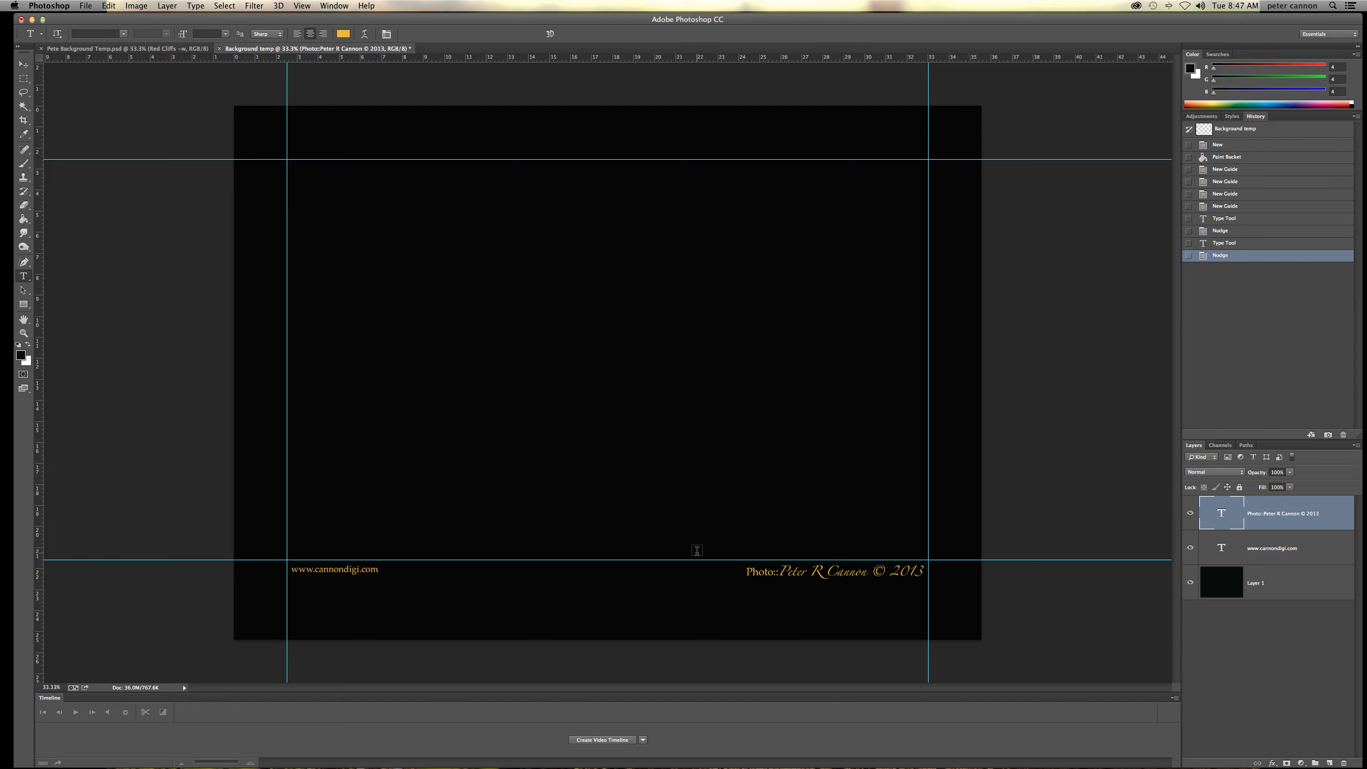
pyautogui.moveTo(746, 572); pyautogui.dragTo(930, 574)
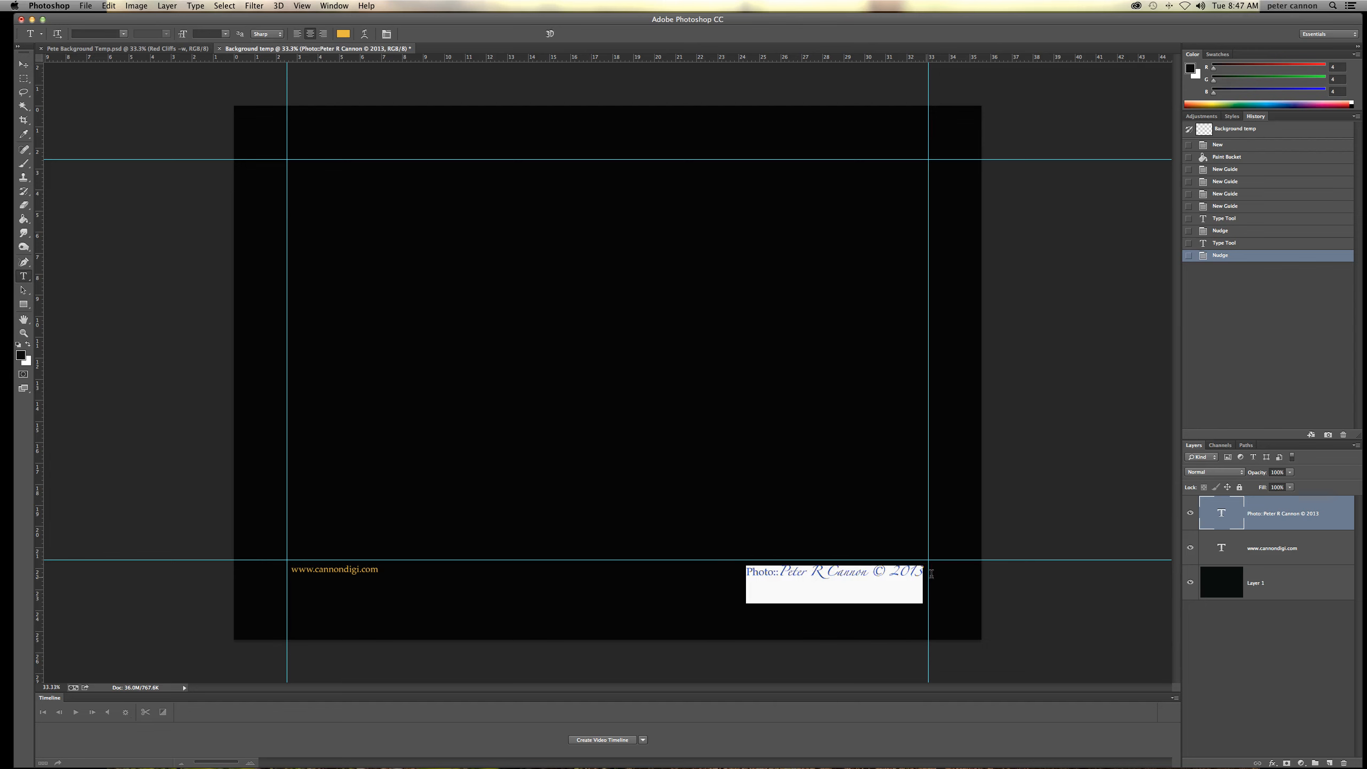
pyautogui.click(224, 34)
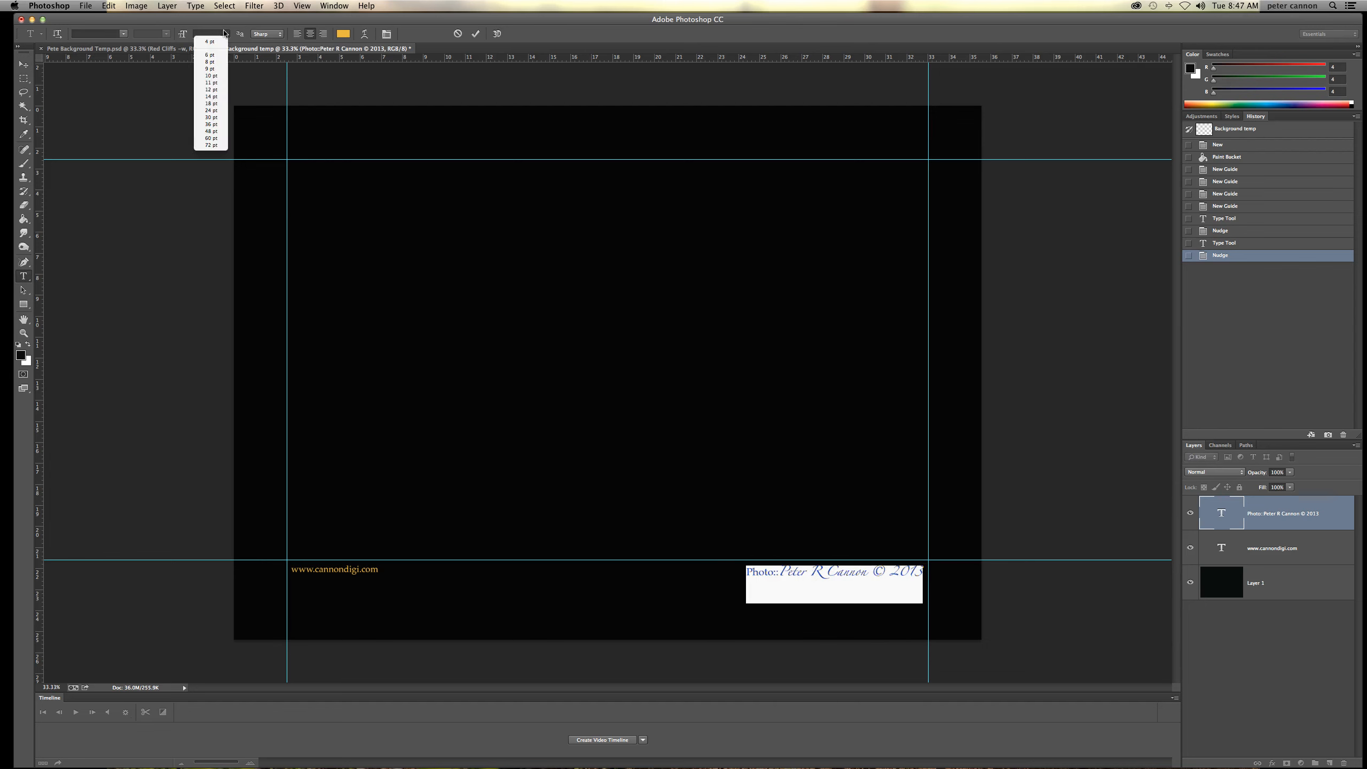
pyautogui.click(212, 83)
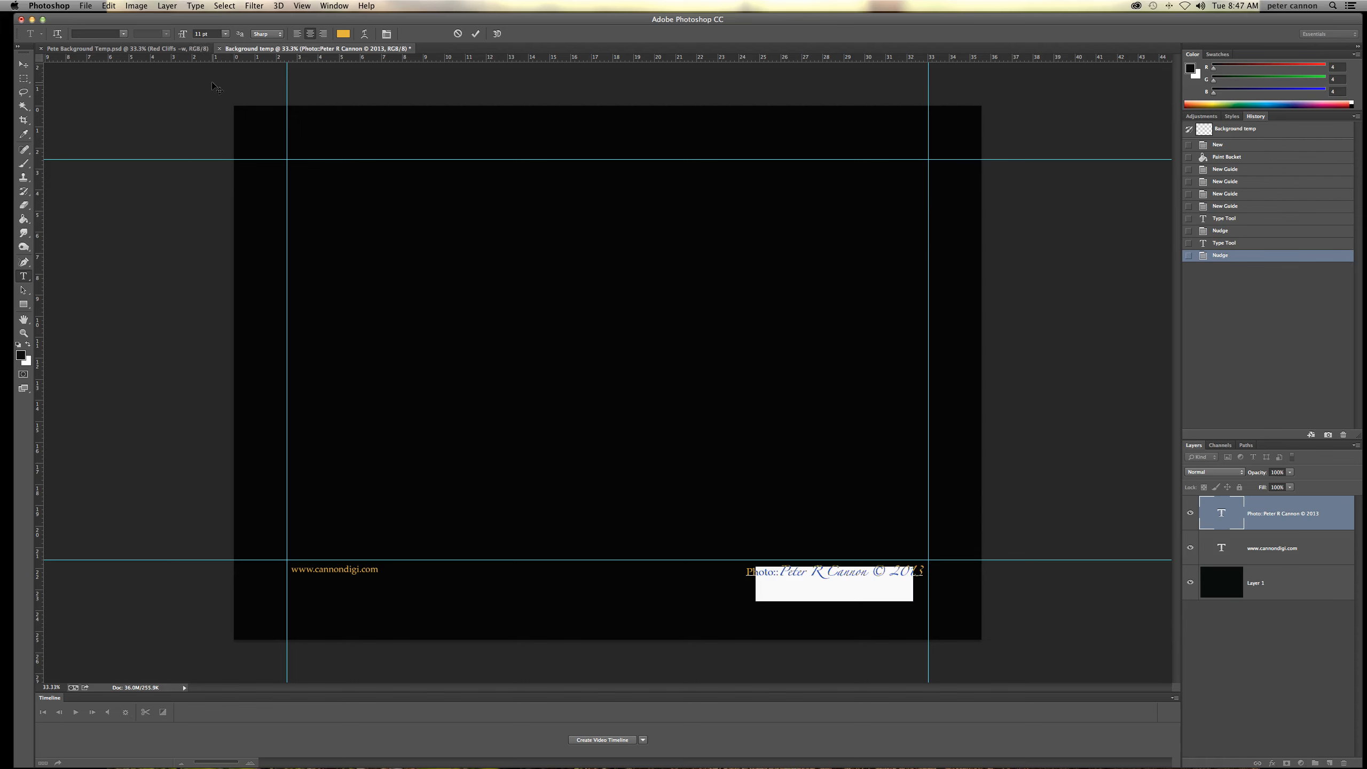
pyautogui.click(477, 34)
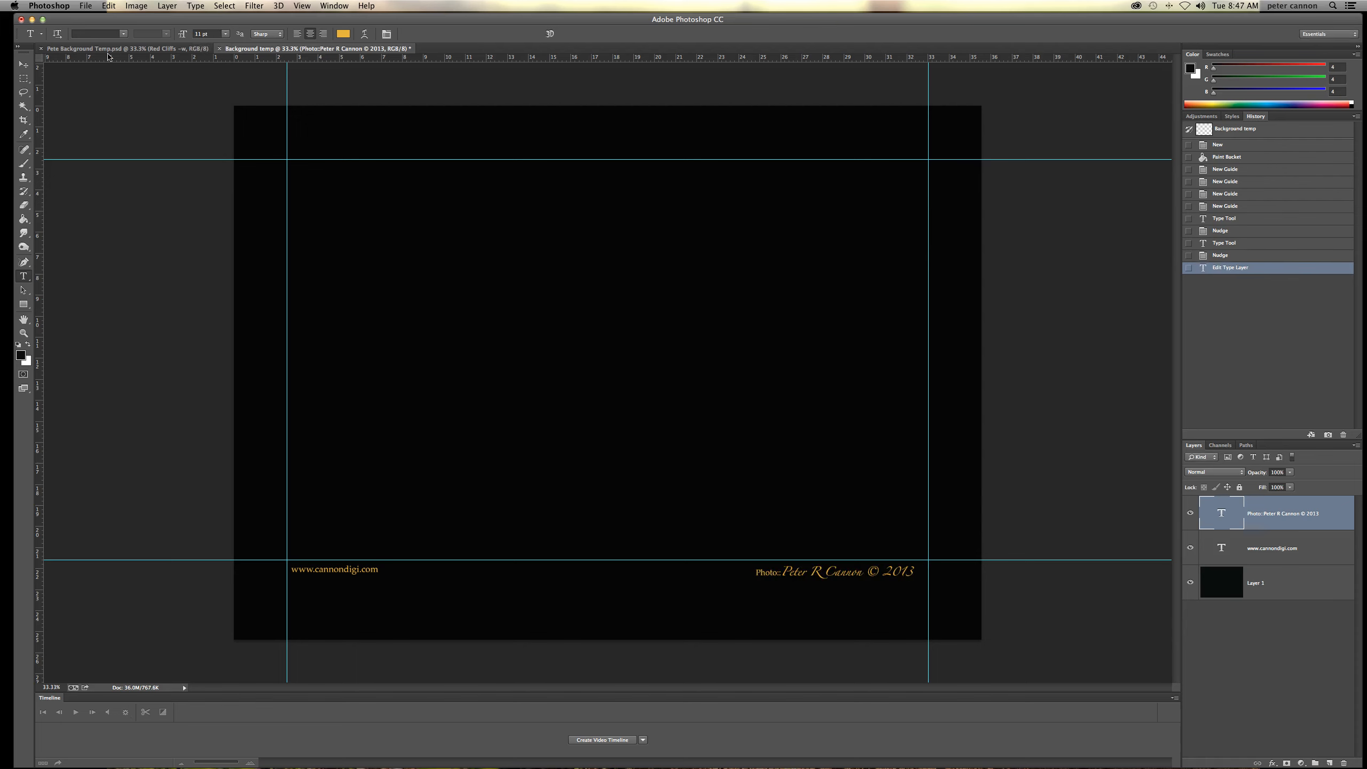
# Step: Find and place the image Round CD Logo-2.png, positioning it near the middle of the canvas's bottom edge
pyautogui.click(87, 6)
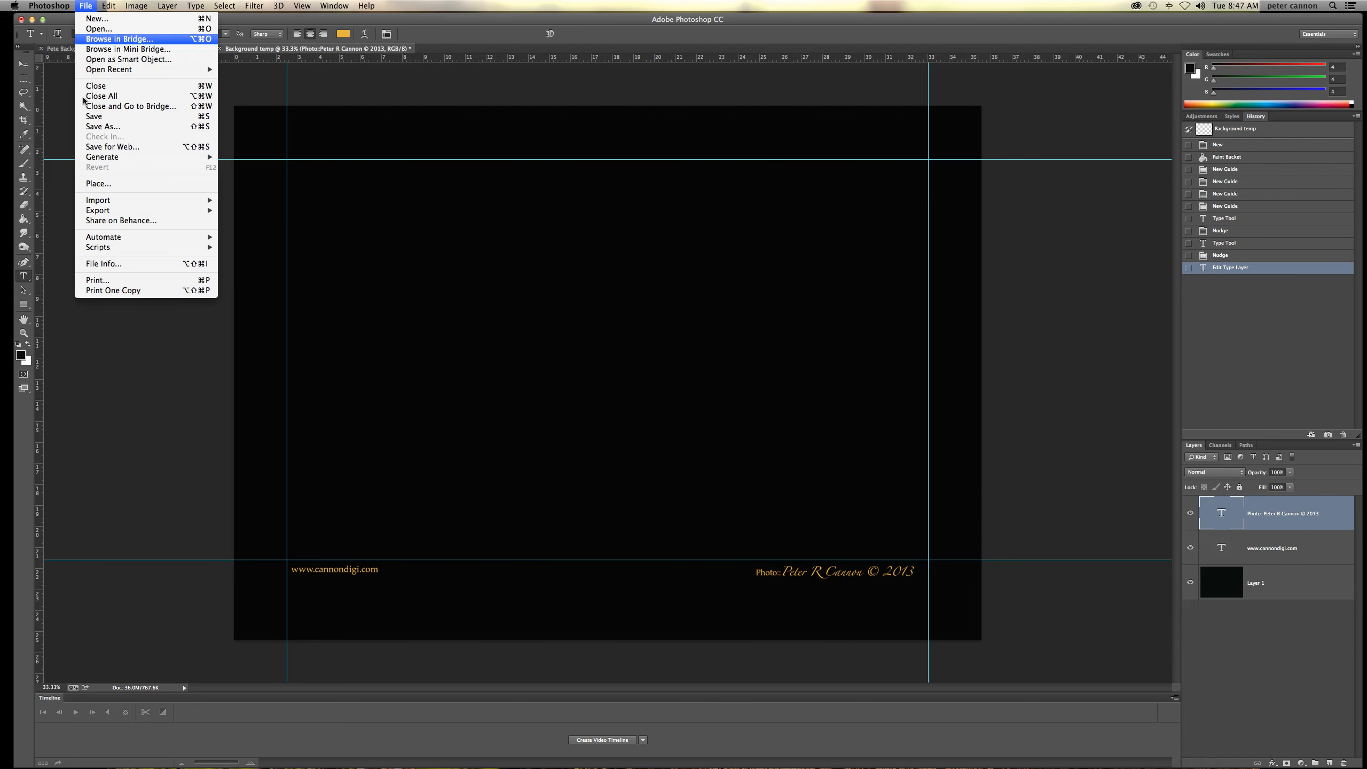
pyautogui.click(94, 185)
pyautogui.click(983, 92)
pyautogui.write('round')
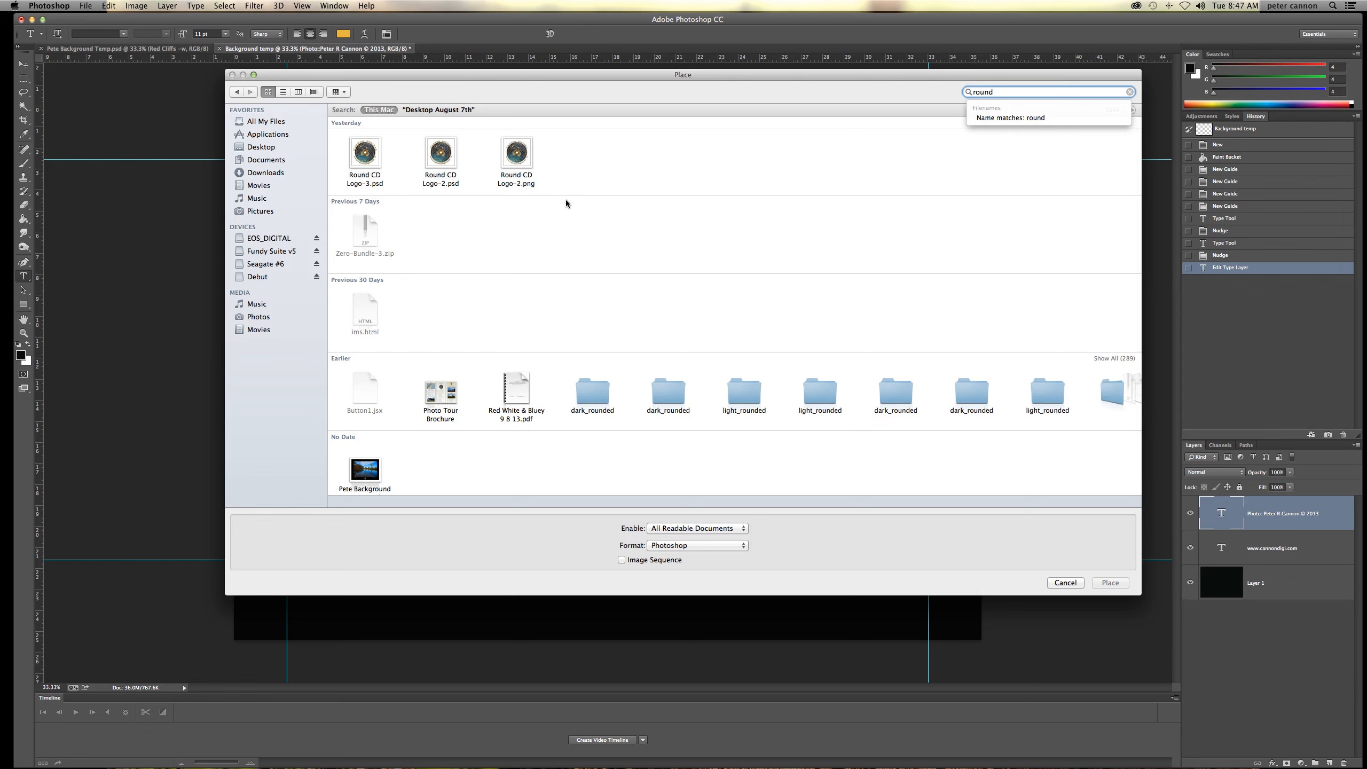
pyautogui.click(523, 158)
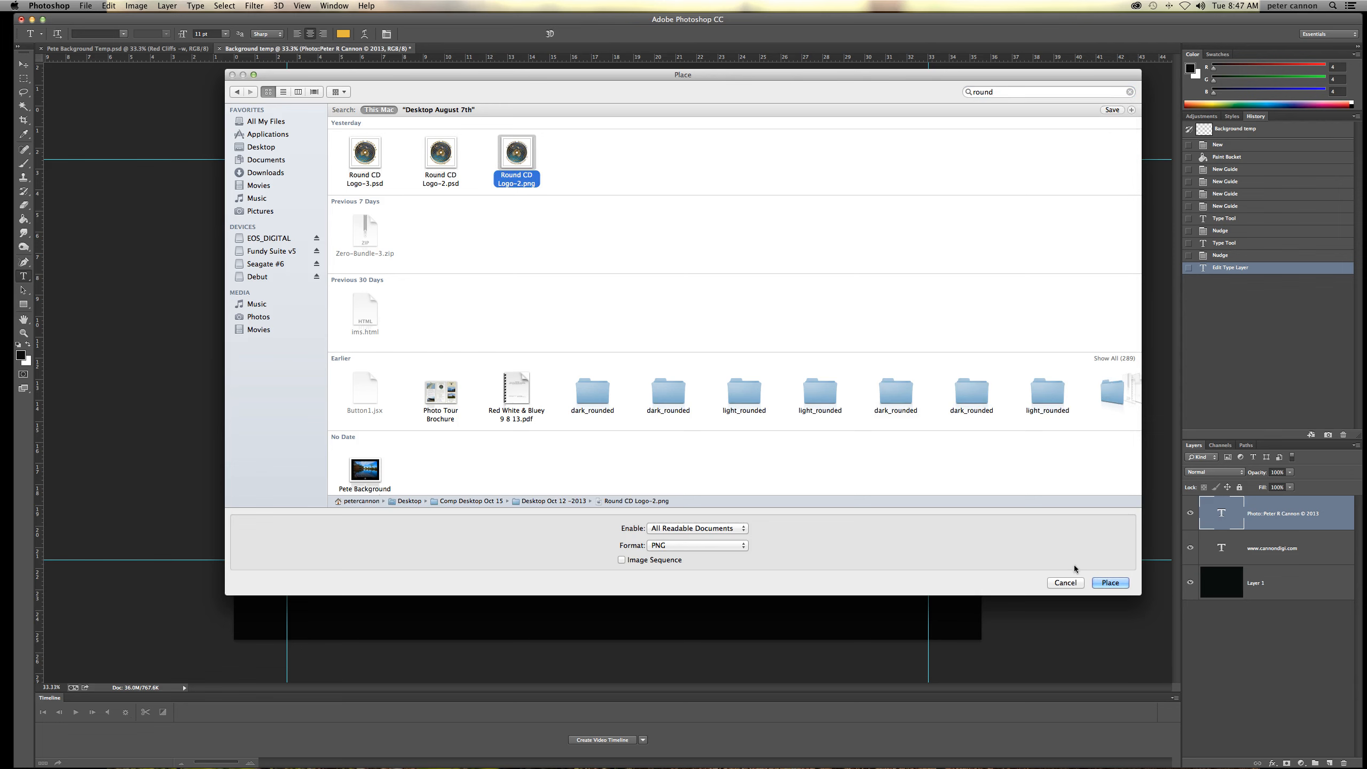
pyautogui.click(1104, 583)
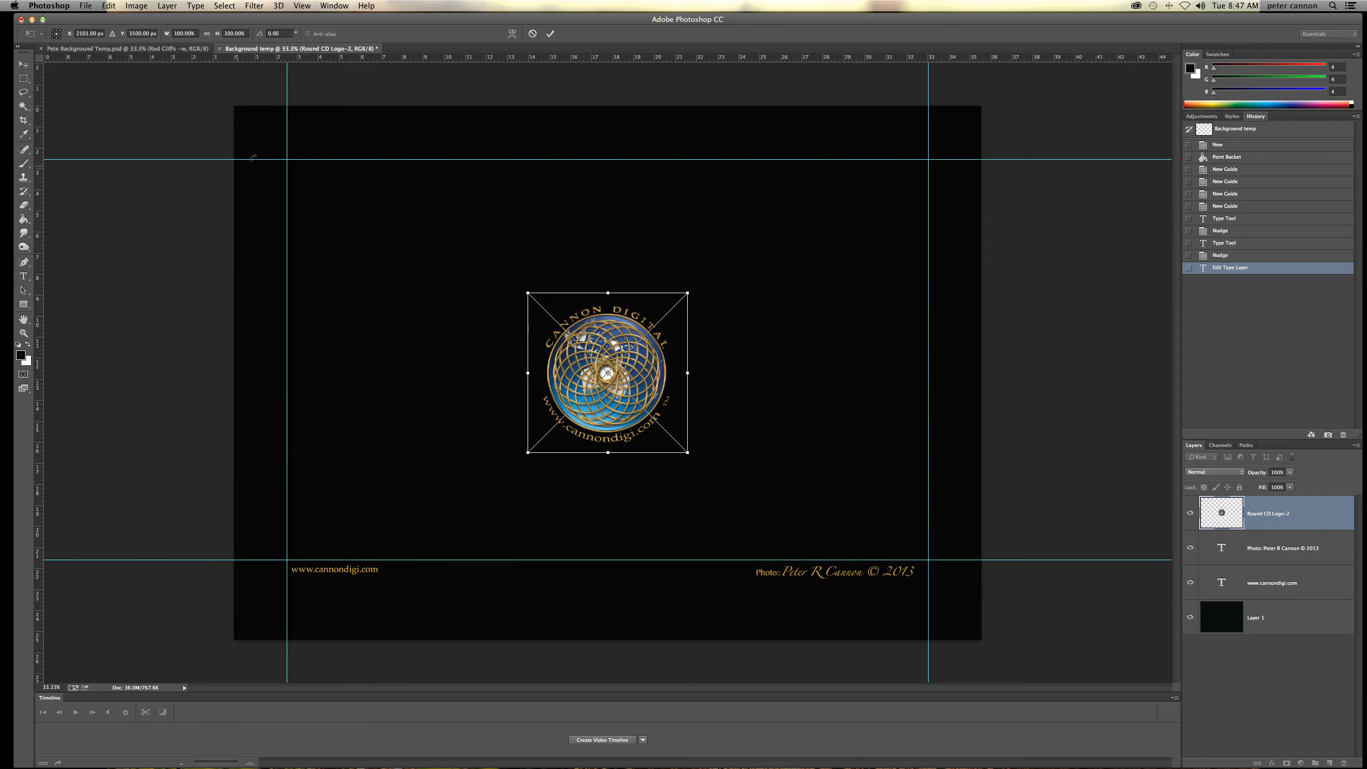
pyautogui.moveTo(607, 373); pyautogui.dragTo(600, 570)
pyautogui.click(550, 33)
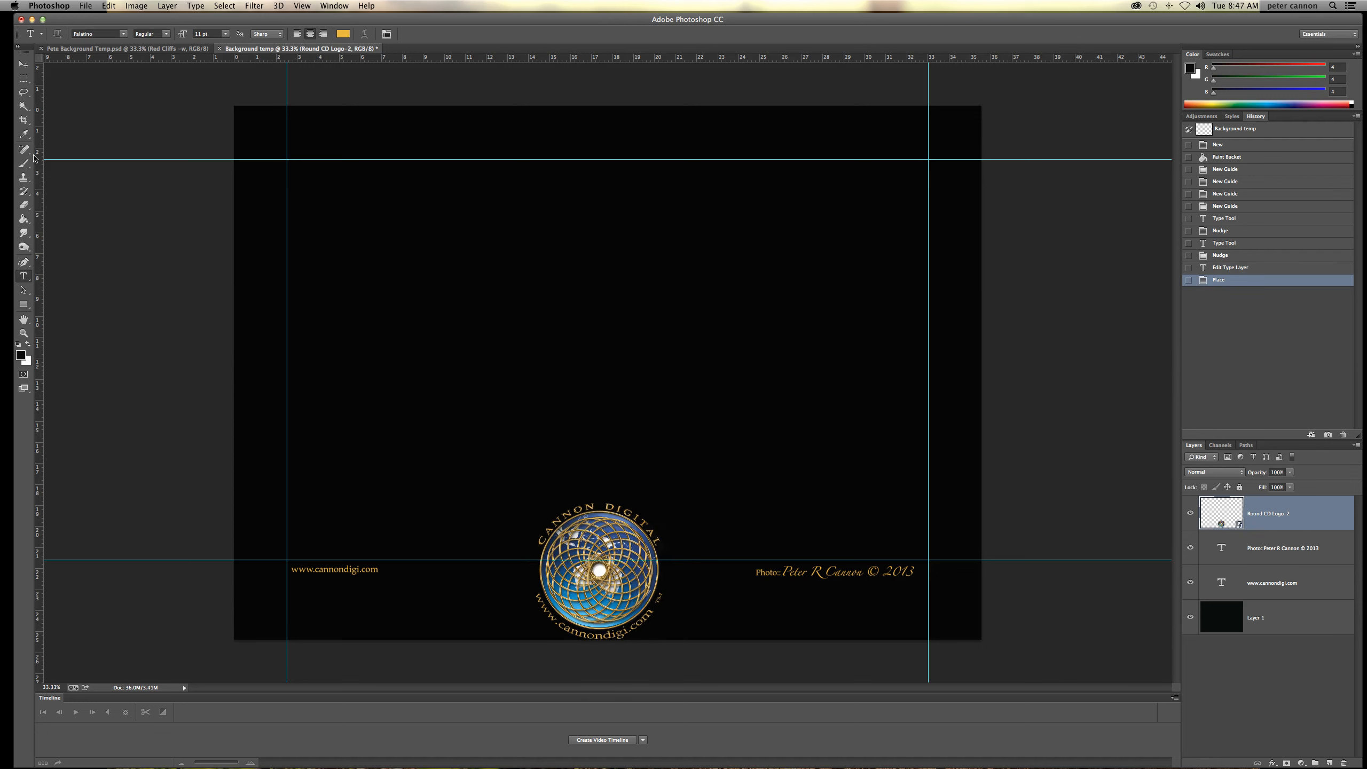
# Step: Add a vertical guide at the canvas's horizontal centre, at about 17.78 cm
pyautogui.click(23, 64)
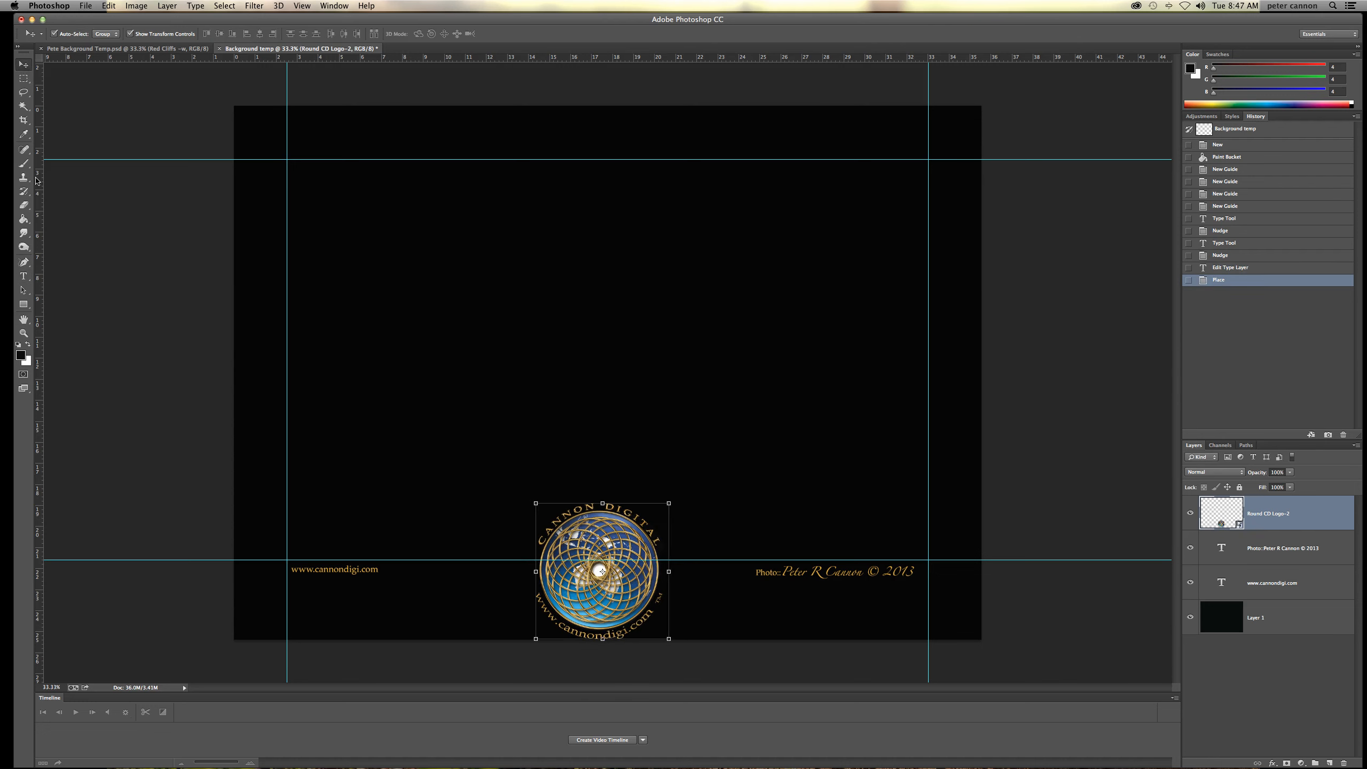
pyautogui.moveTo(39, 181); pyautogui.dragTo(568, 219)
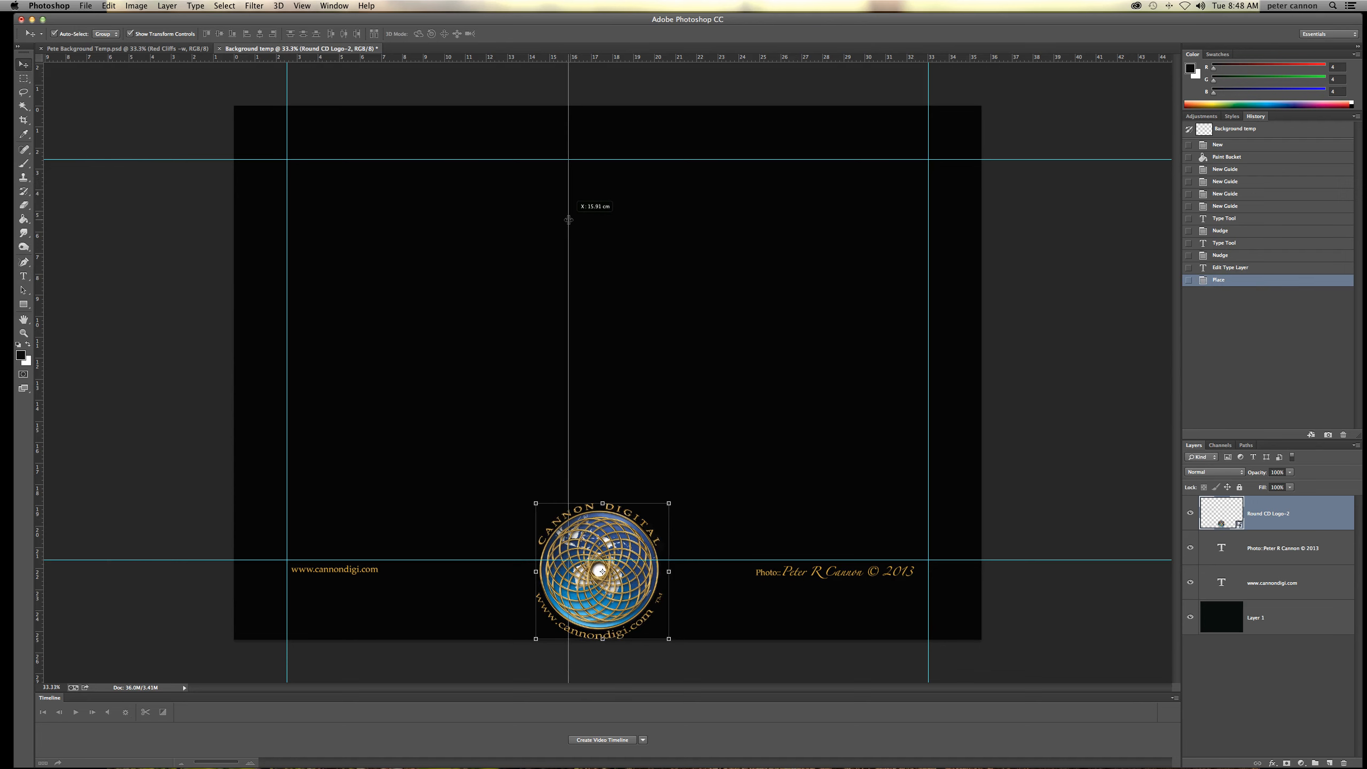
pyautogui.moveTo(568, 219); pyautogui.dragTo(606, 220)
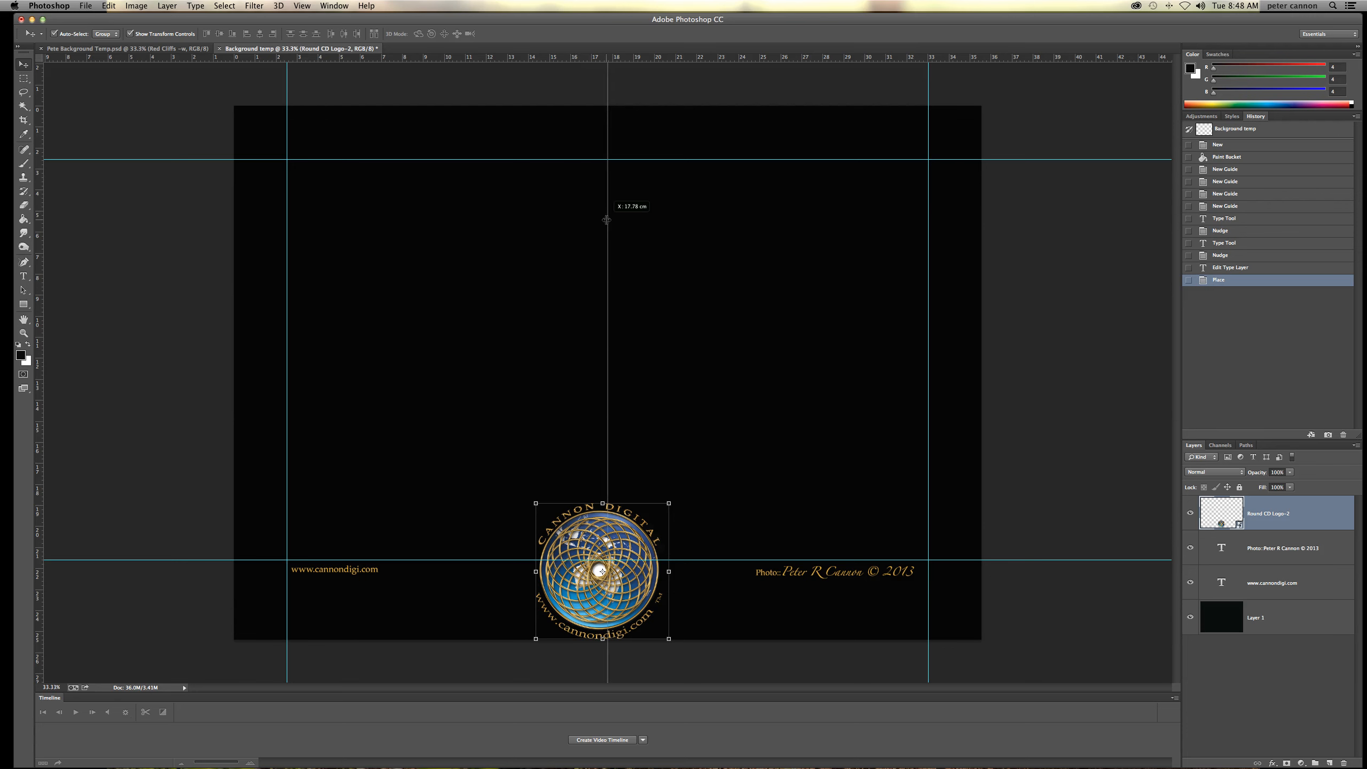
pyautogui.moveTo(606, 219); pyautogui.dragTo(607, 220)
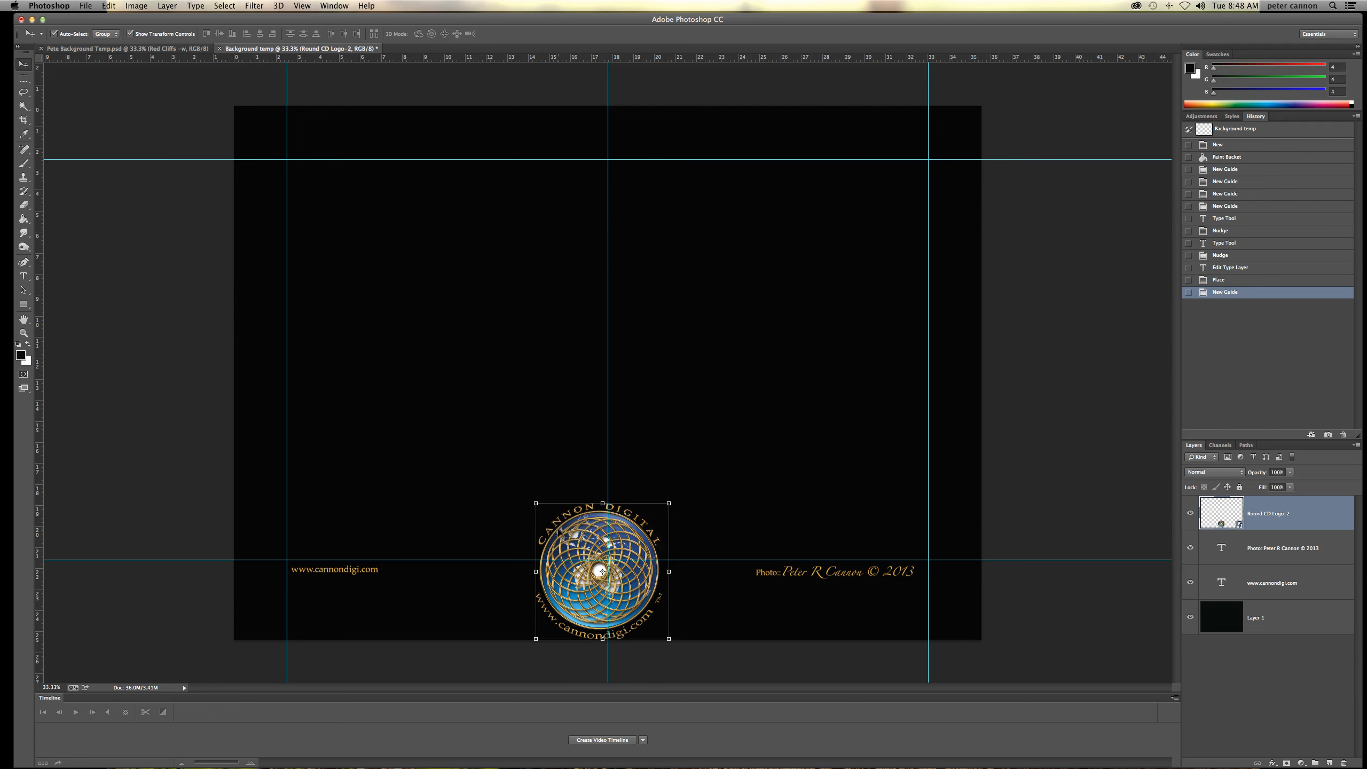
# Step: Scale the round logo to about 39.67% and centre it on the middle vertical guide, just below the lower guide
pyautogui.moveTo(573, 532); pyautogui.dragTo(581, 525)
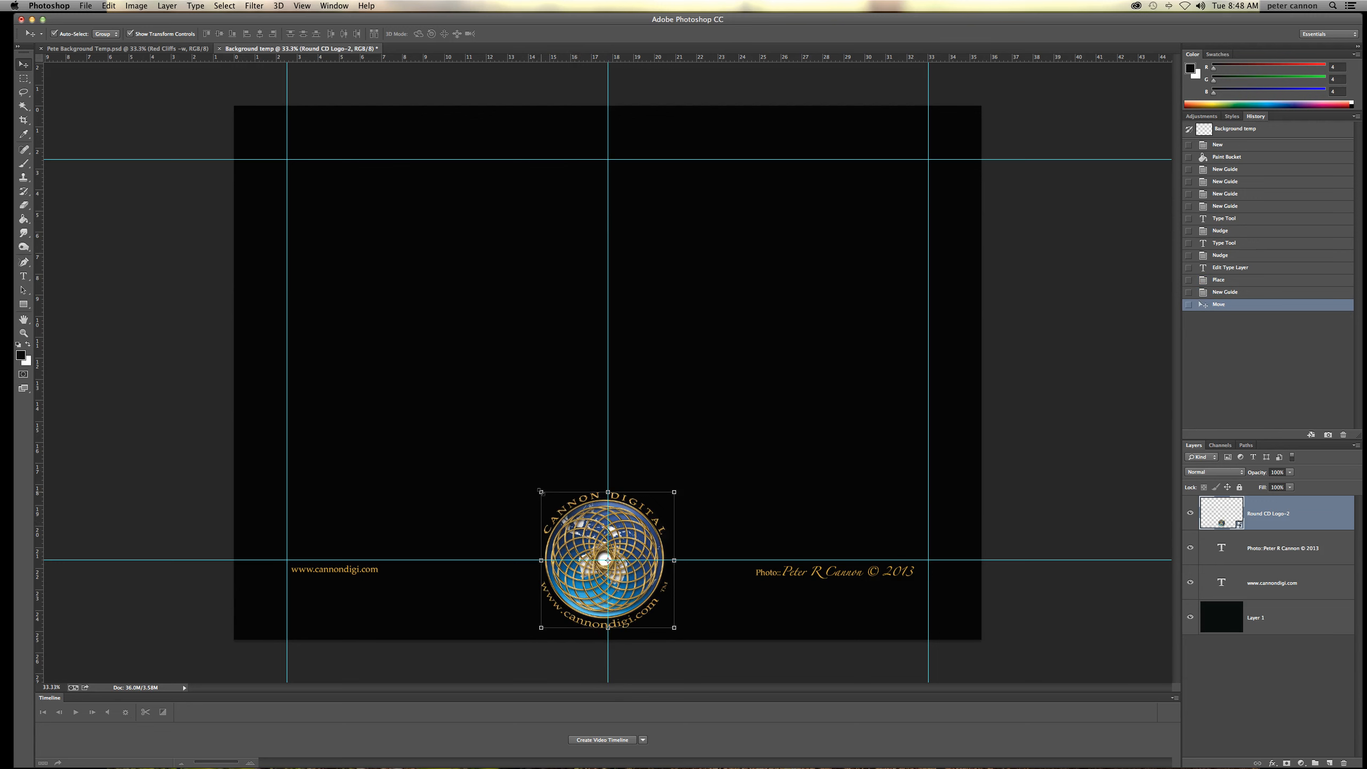
pyautogui.moveTo(541, 490)
pyautogui.mouseDown()
pyautogui.moveTo(531, 484)
pyautogui.moveTo(550, 509)
pyautogui.mouseUp()
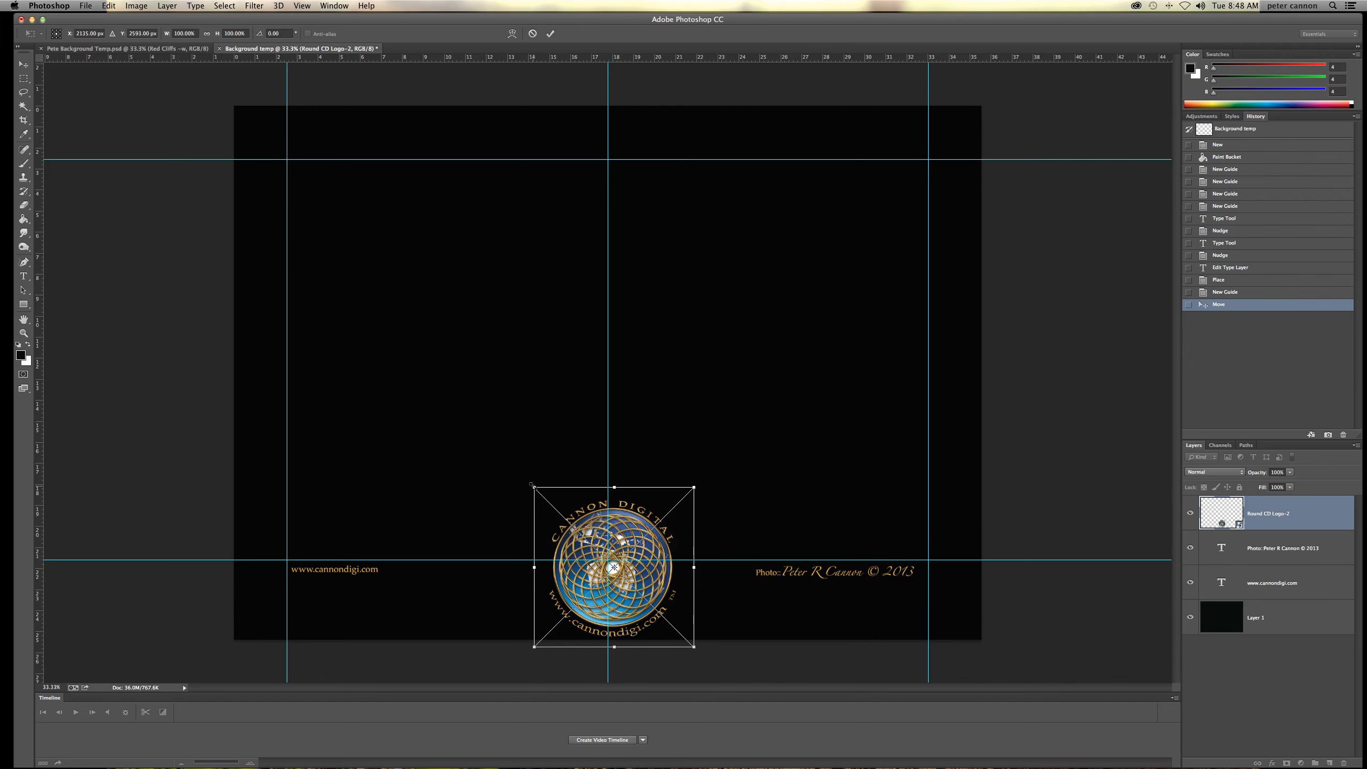
pyautogui.moveTo(533, 485); pyautogui.dragTo(591, 583)
pyautogui.press('Up')
pyautogui.press('Up')
pyautogui.press('Up')
pyautogui.press('Up')
pyautogui.press('Up')
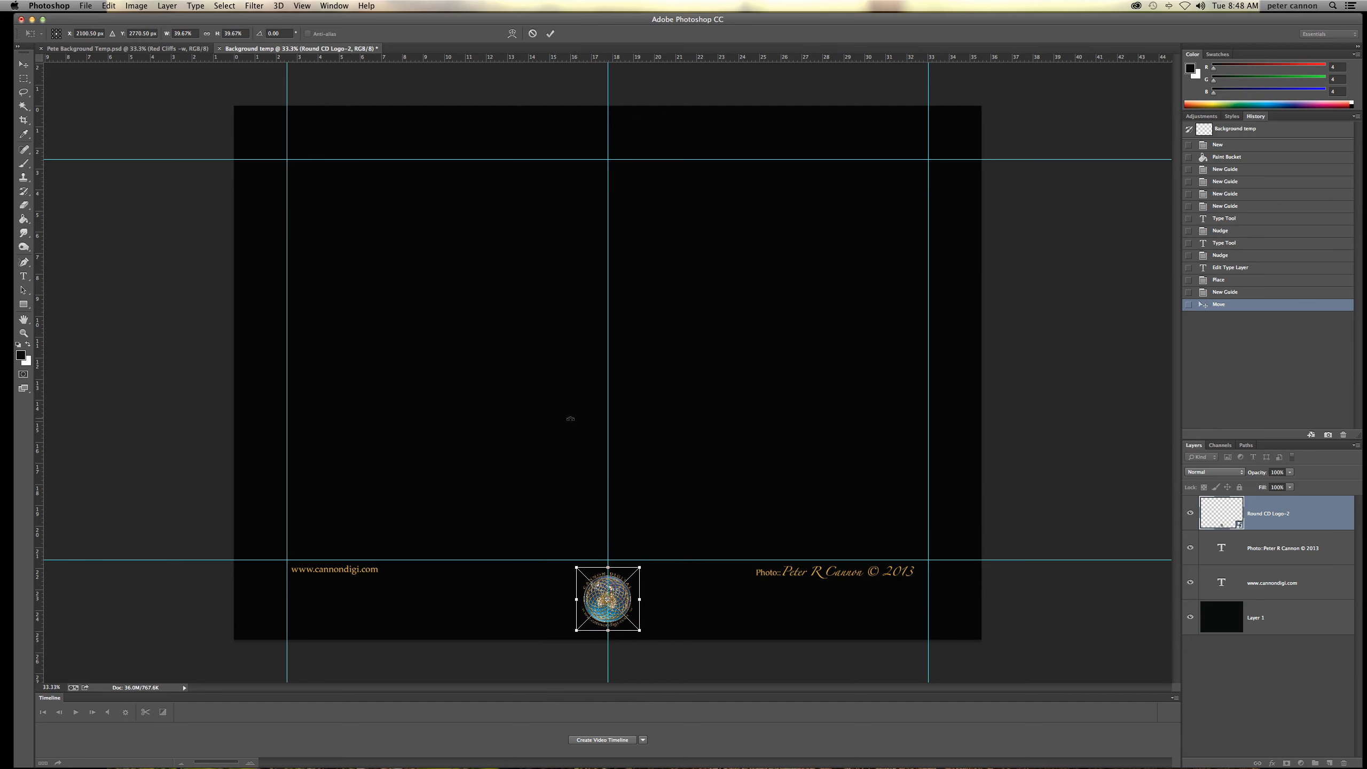
pyautogui.click(550, 34)
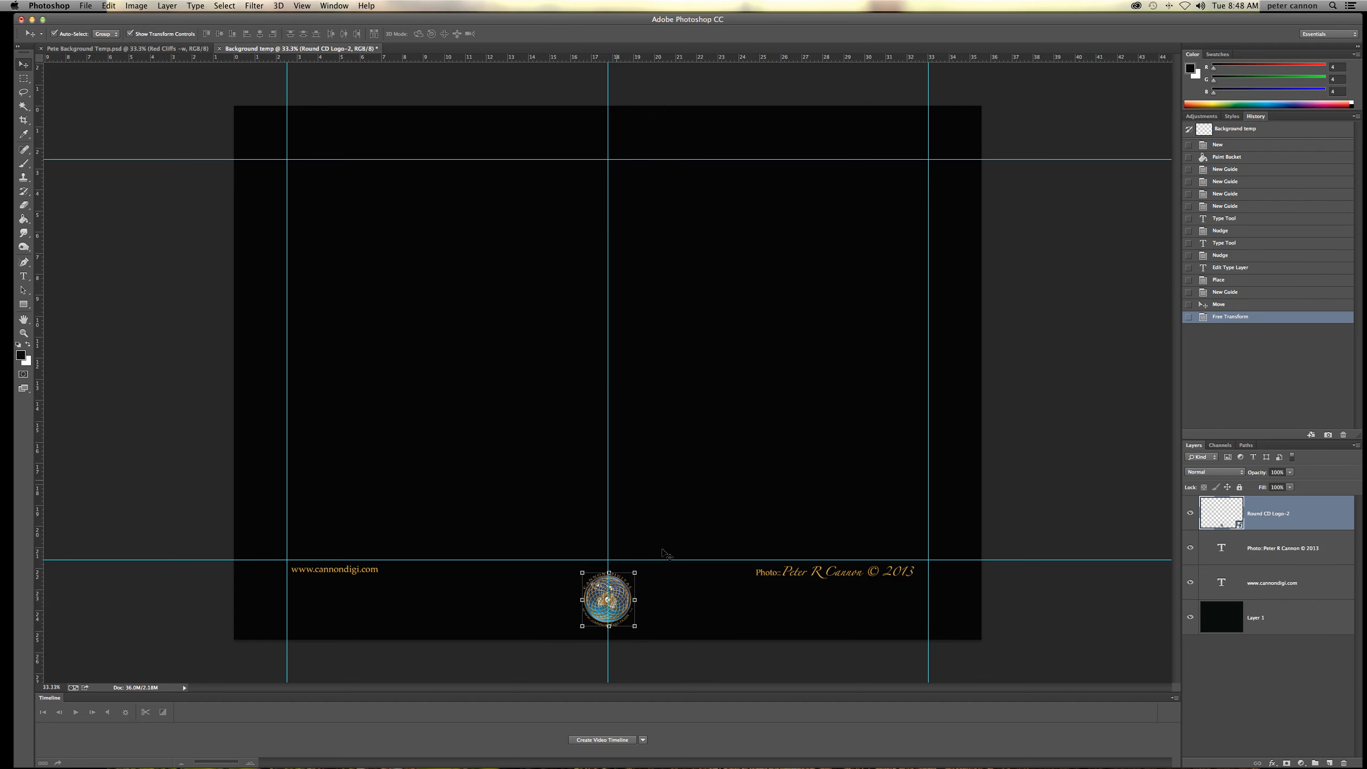
pyautogui.click(674, 581)
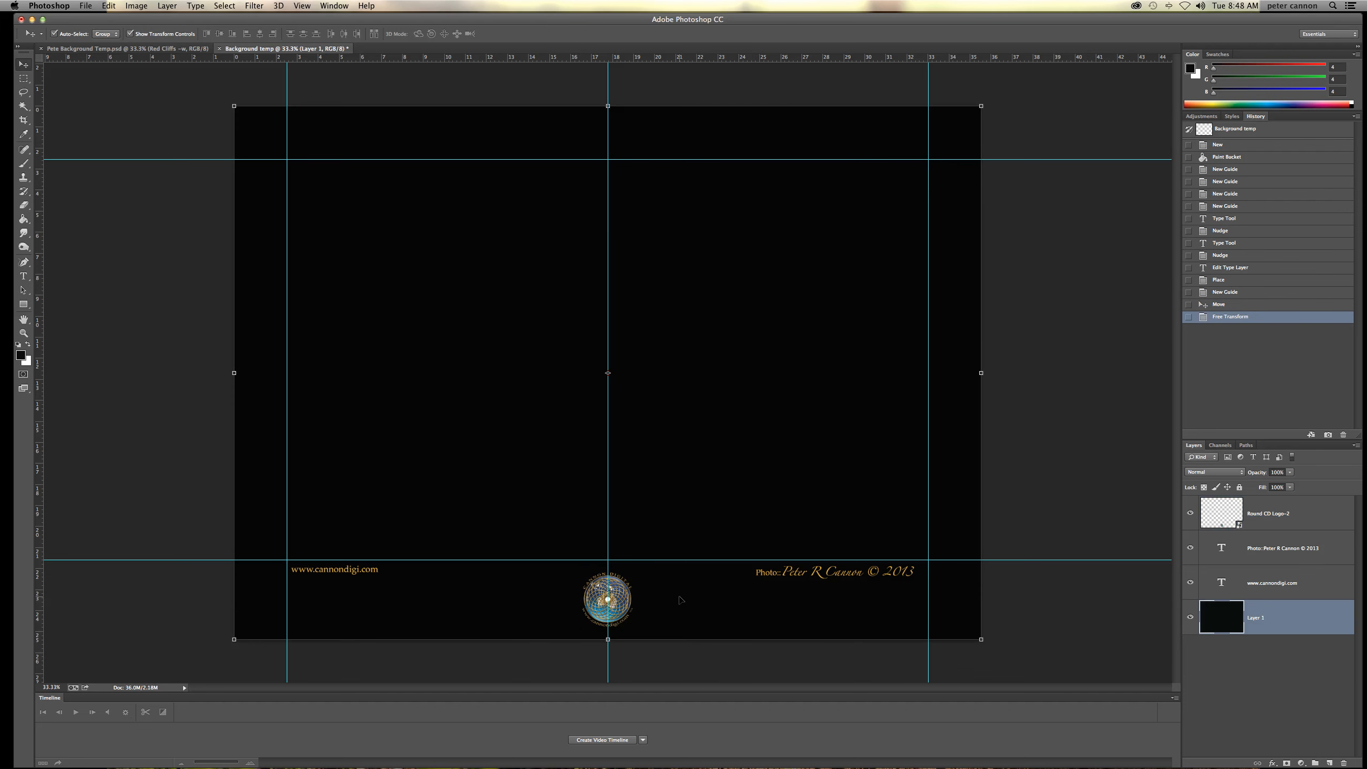
# Step: Save the document with layers to the Desktop as Background temp-4.psd in Photoshop format with maximum compatibility
pyautogui.click(88, 5)
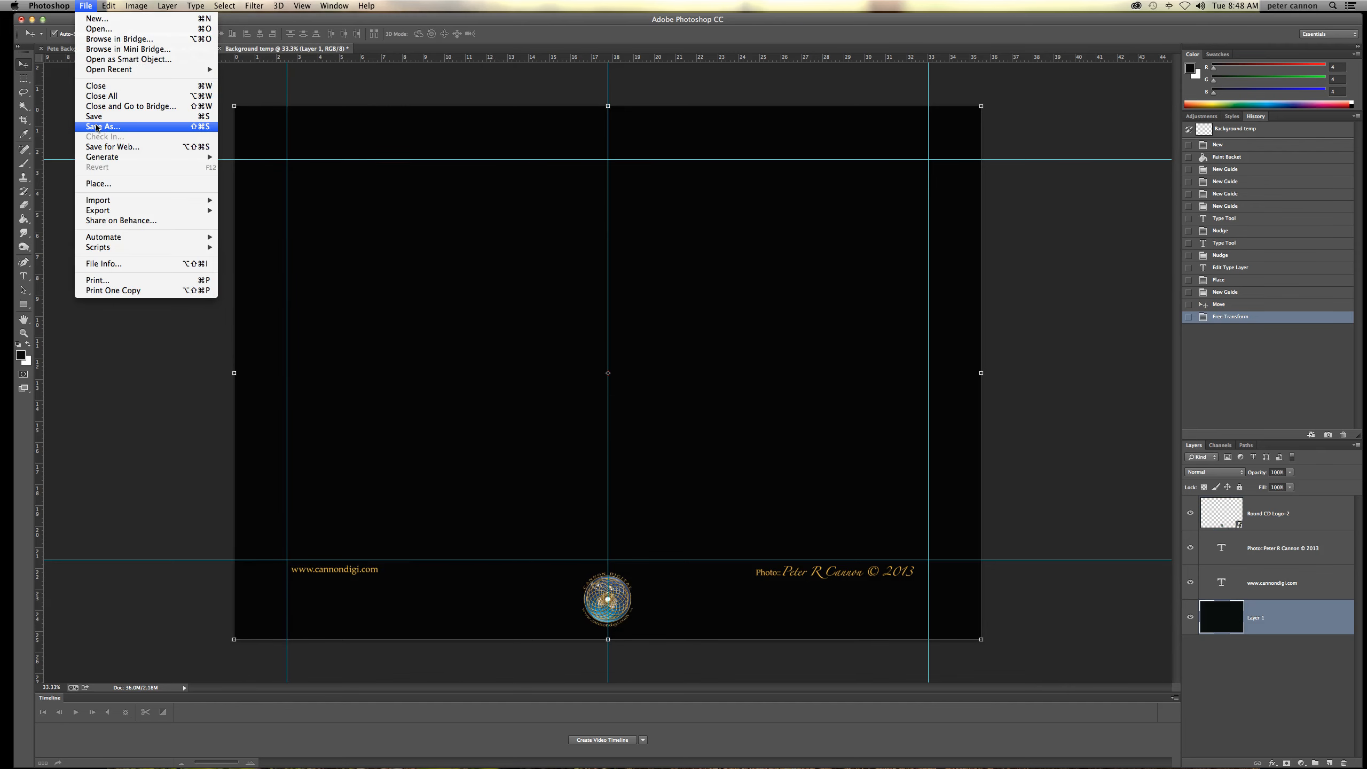
pyautogui.click(97, 127)
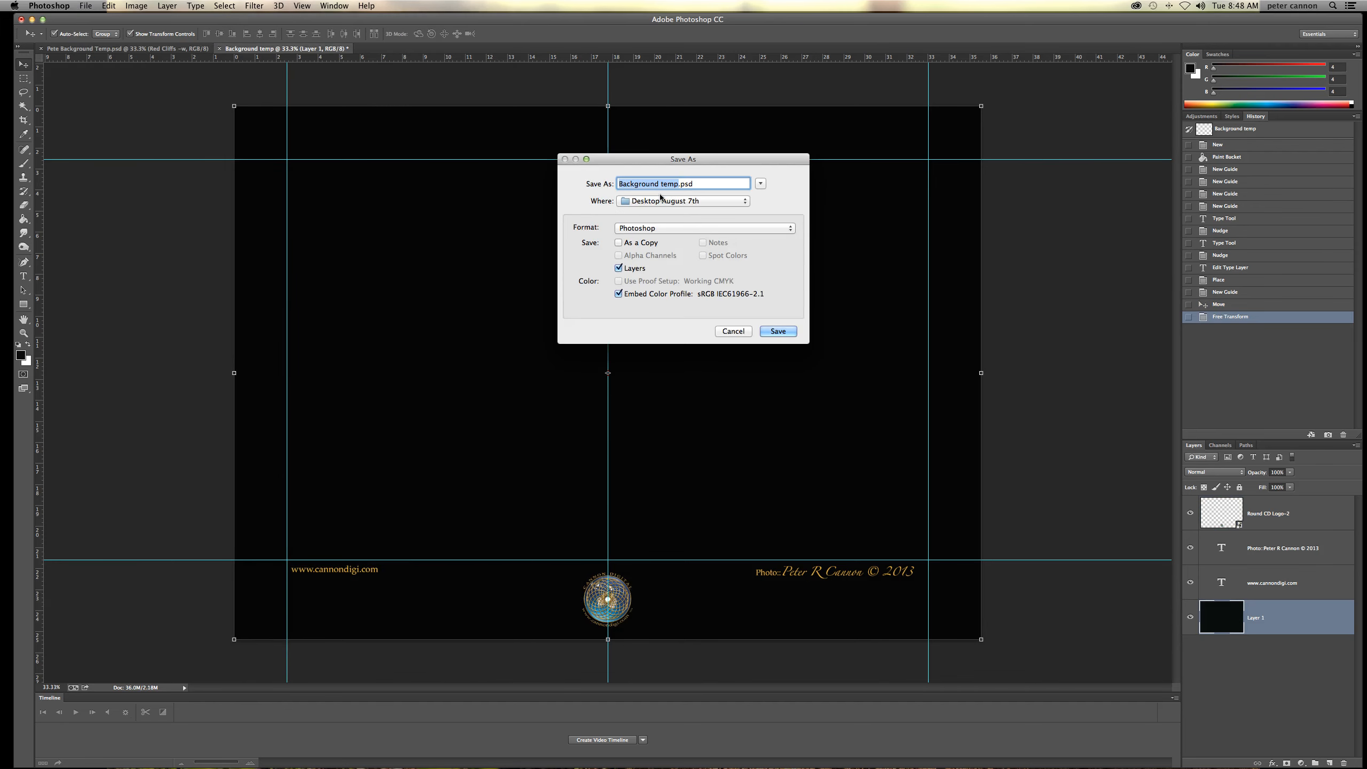
pyautogui.click(677, 183)
pyautogui.write('-4')
pyautogui.click(679, 201)
pyautogui.click(645, 298)
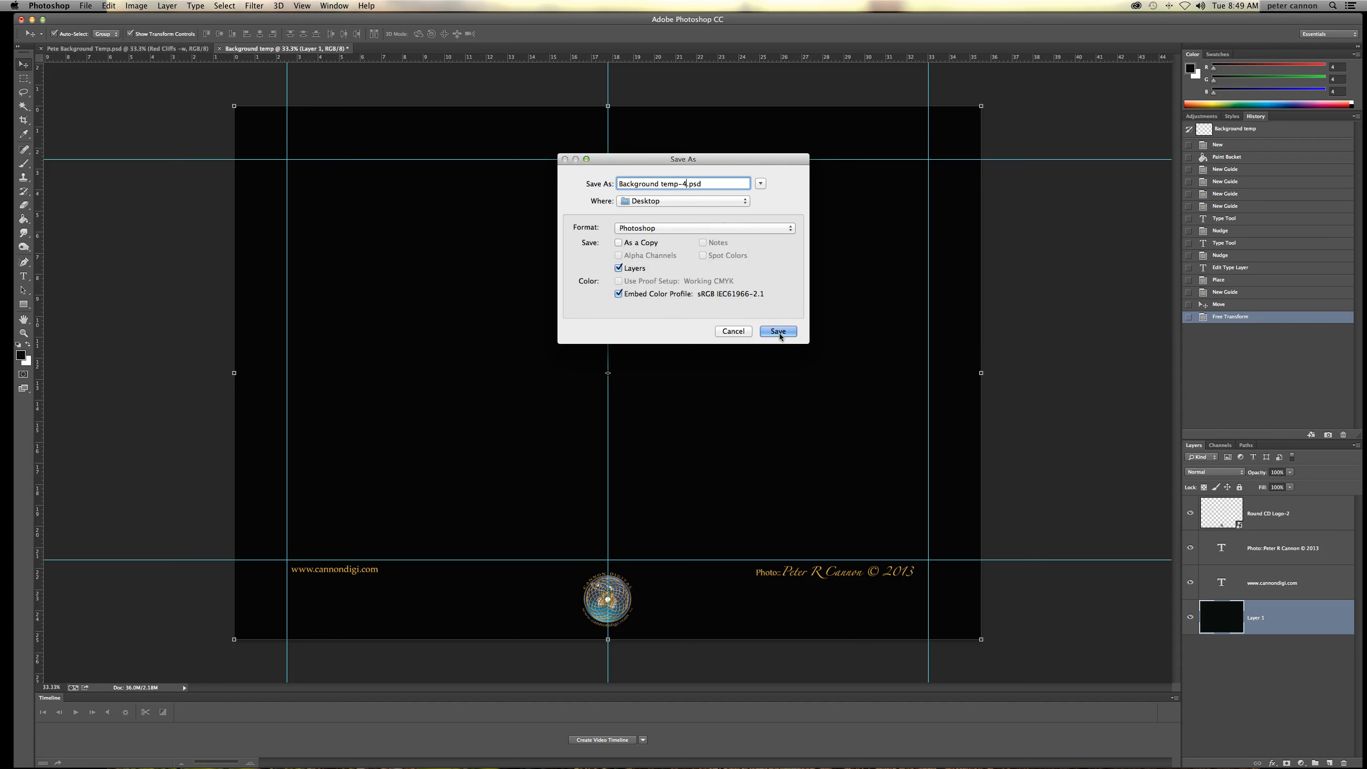
pyautogui.click(779, 332)
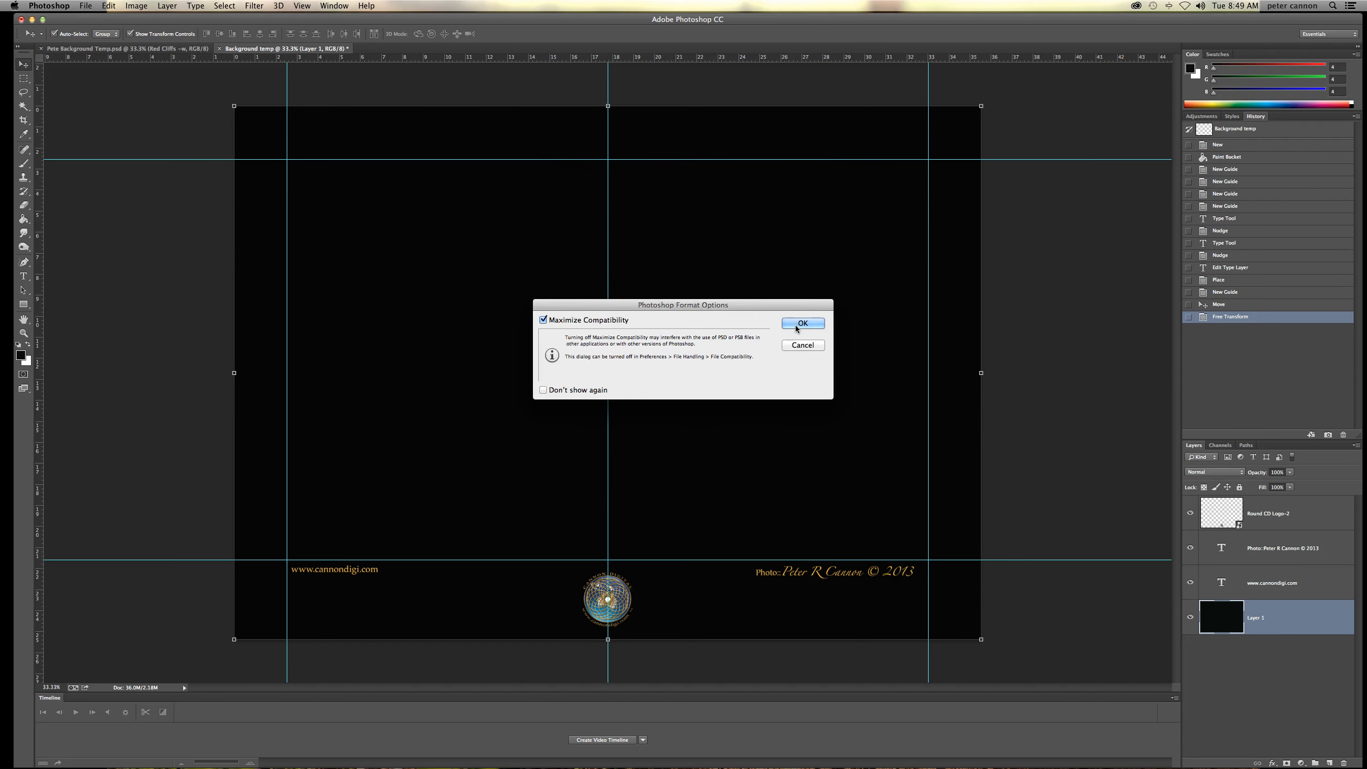
pyautogui.click(799, 325)
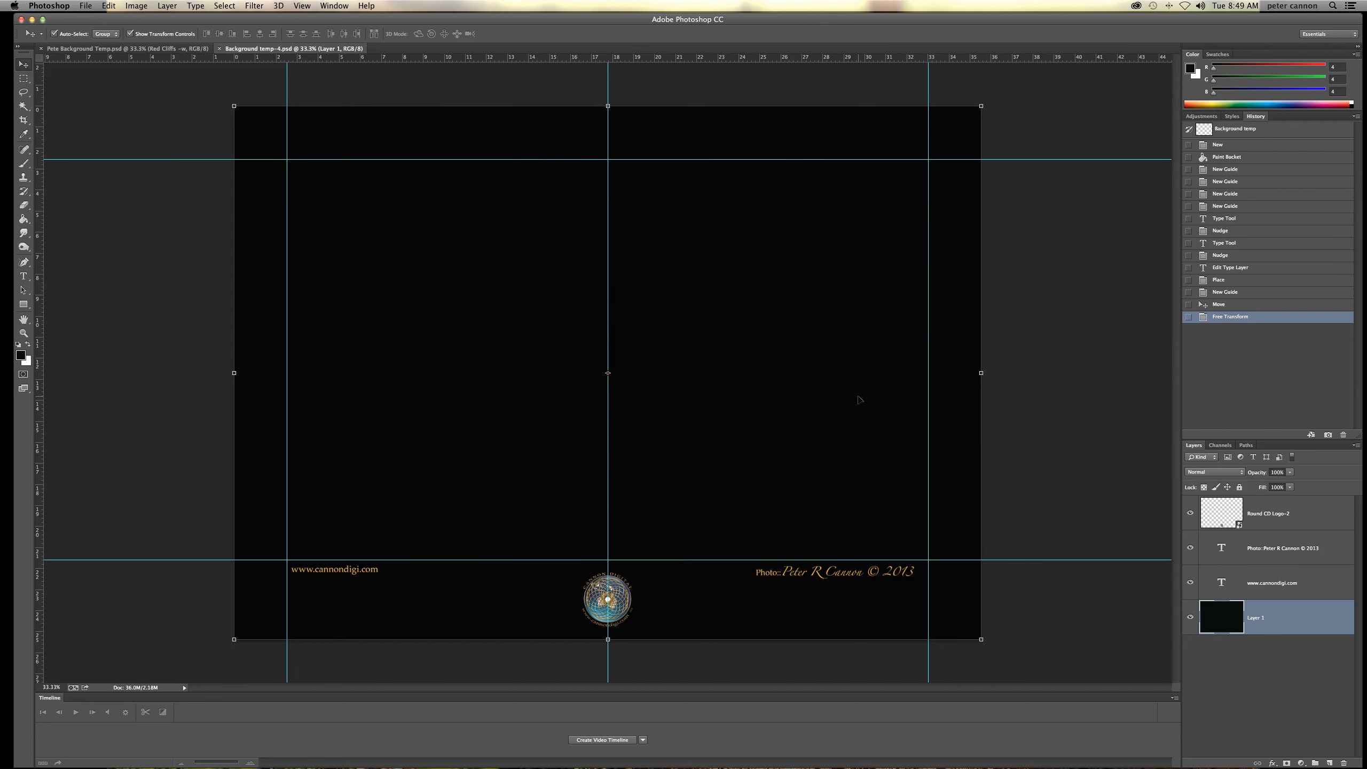
# Step: Place the photo Little River-2690-H directly above the black background layer
pyautogui.click(85, 6)
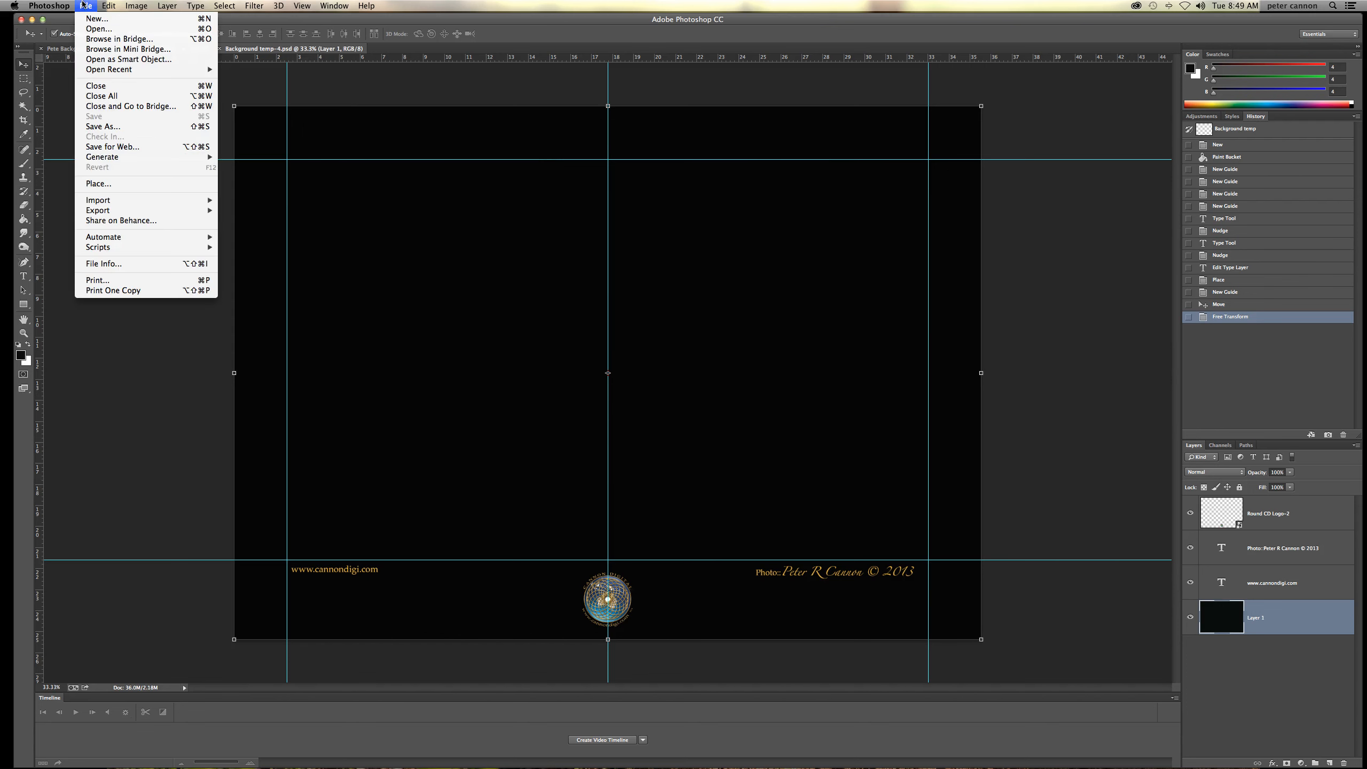
pyautogui.click(95, 182)
pyautogui.click(23, 64)
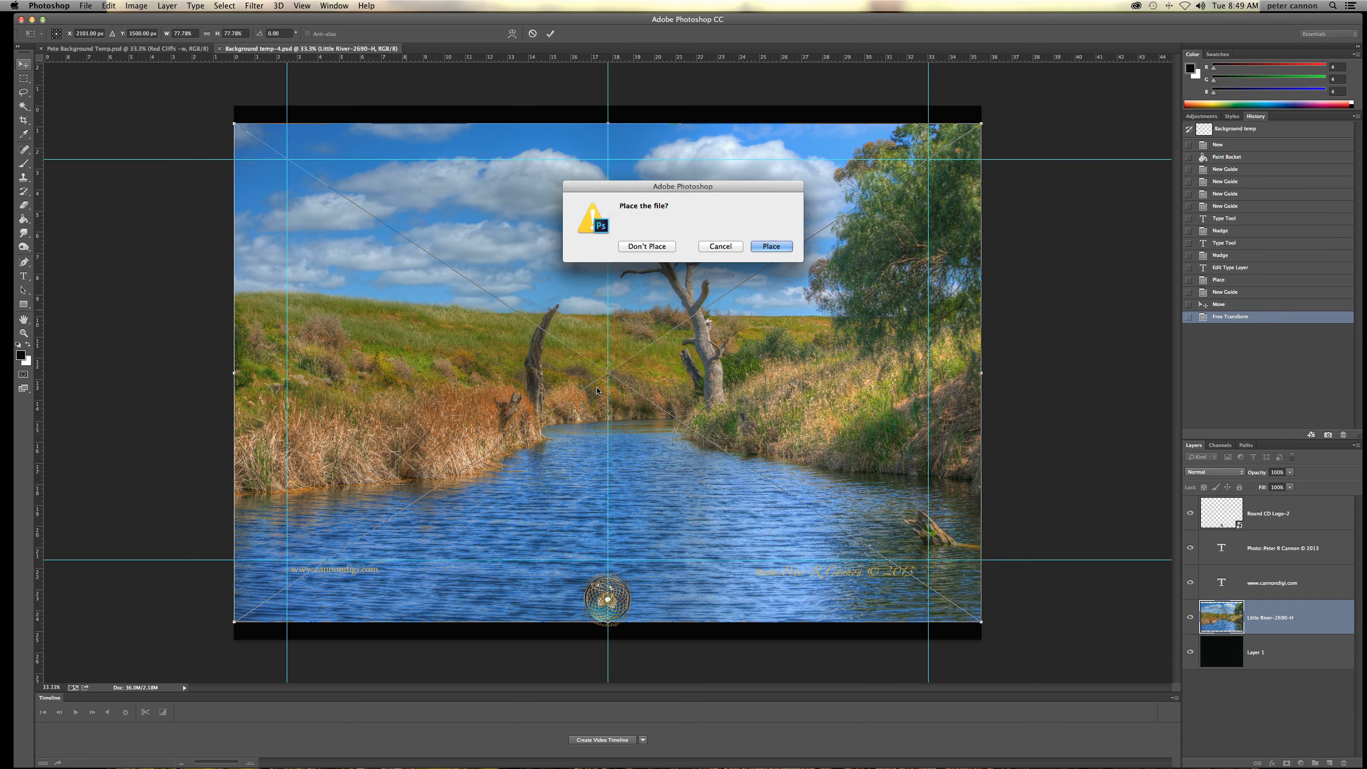
pyautogui.click(771, 246)
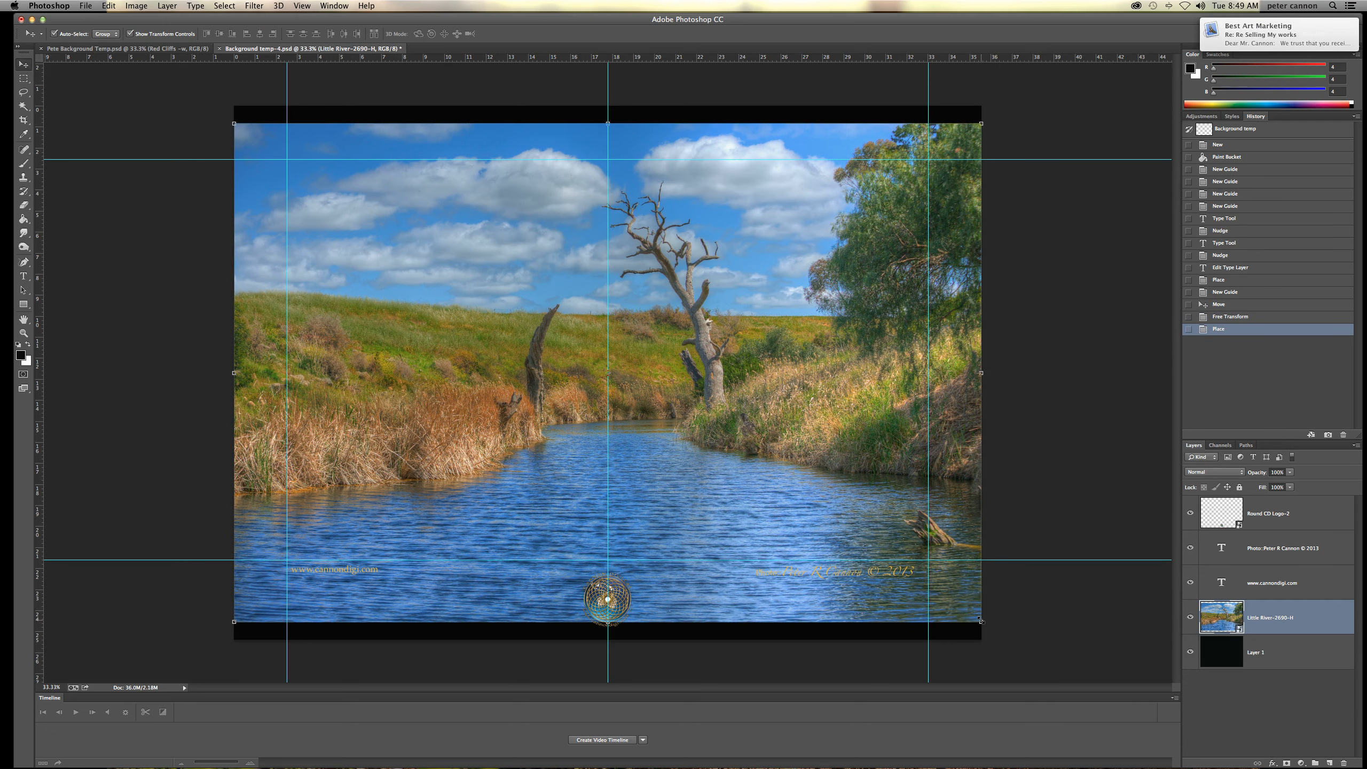
# Step: Scale the photo to about 66.8% to span the outer vertical guides, and lower it until its bottom edge meets the lower guide
pyautogui.moveTo(981, 619); pyautogui.dragTo(932, 580)
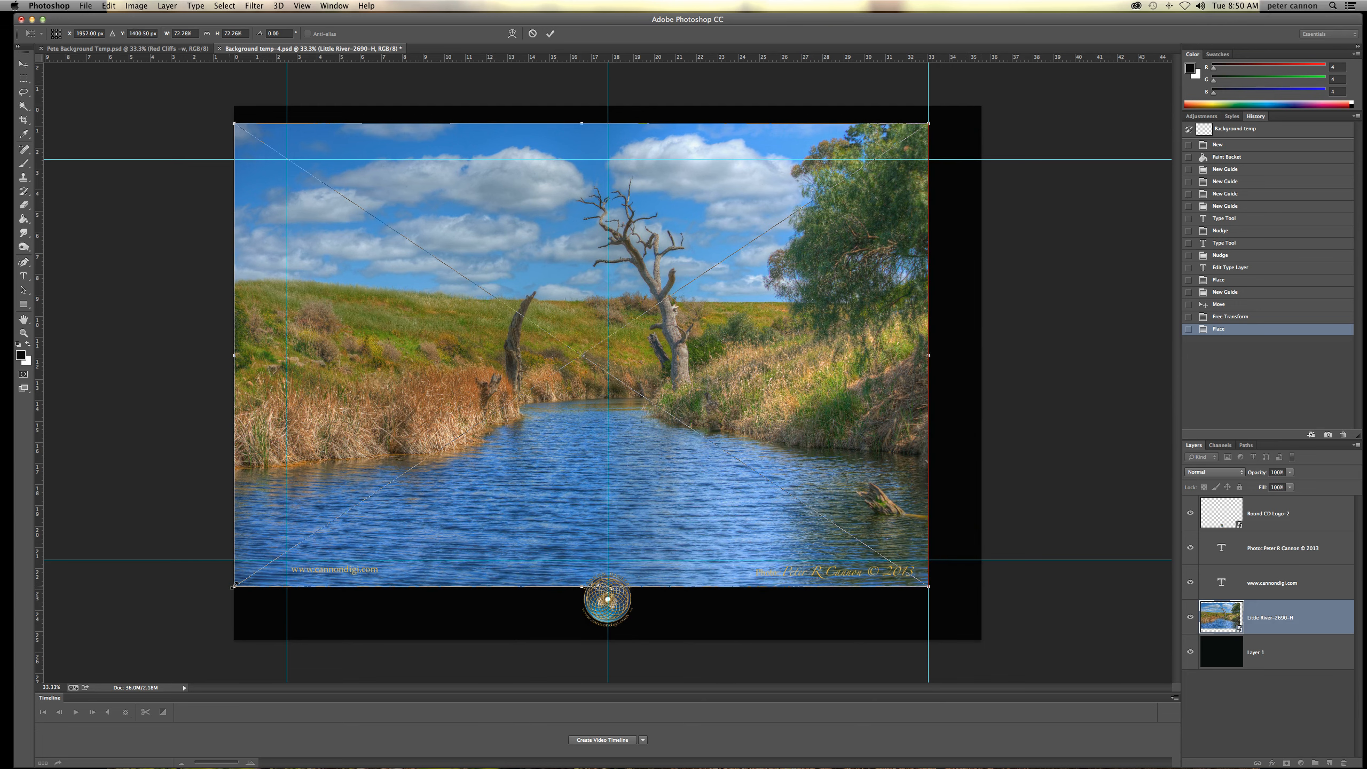
pyautogui.moveTo(235, 585); pyautogui.dragTo(282, 554)
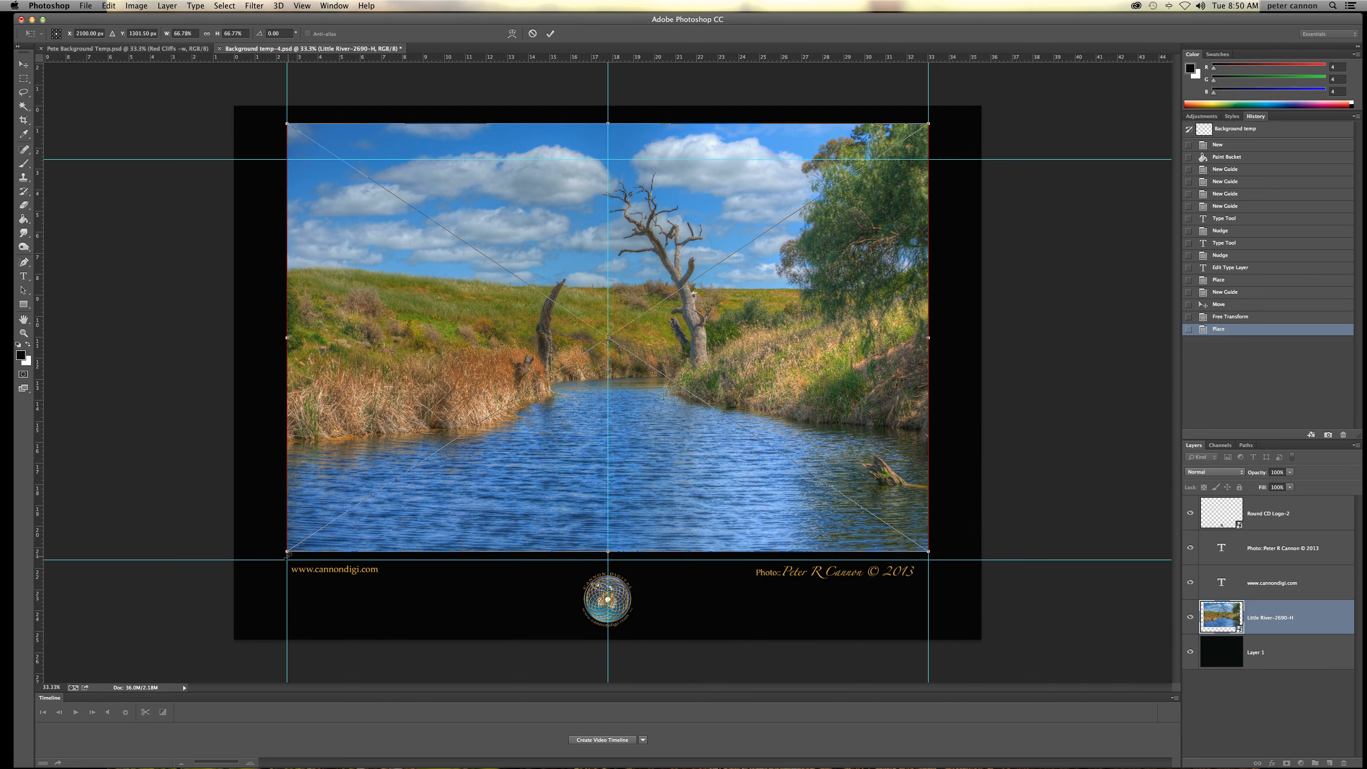
pyautogui.press('Down')
pyautogui.press('Down')
pyautogui.press('Down')
pyautogui.press('Down')
pyautogui.press('Down')
pyautogui.press('Down')
pyautogui.press('Down')
pyautogui.press('Down')
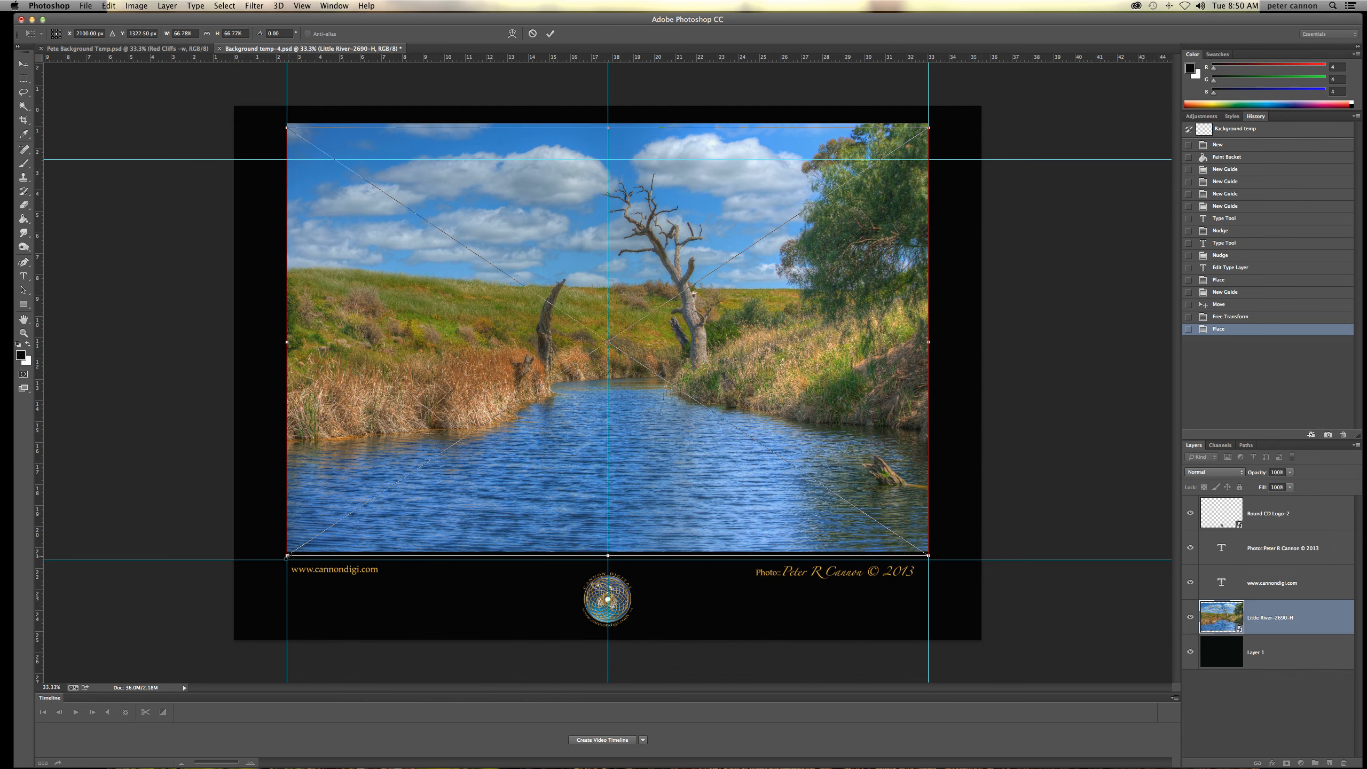
pyautogui.press('Down')
pyautogui.press('Down')
pyautogui.press('Down')
pyautogui.press('Down')
pyautogui.press('Down')
pyautogui.press('Down')
pyautogui.press('Down')
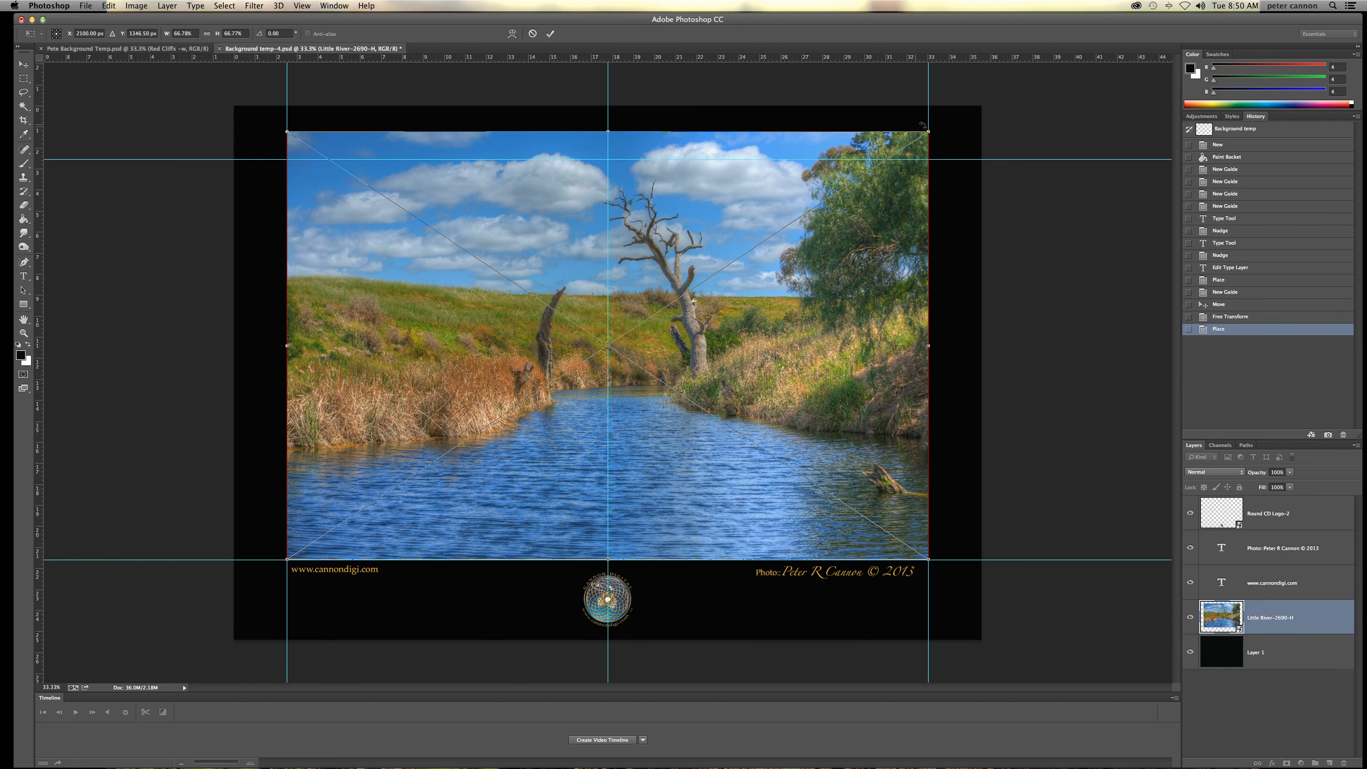
# Step: Scale the photo to about 62.22% to fit between the horizontal guides, and move it right until it is centred on the middle guide
pyautogui.moveTo(929, 130); pyautogui.dragTo(884, 155)
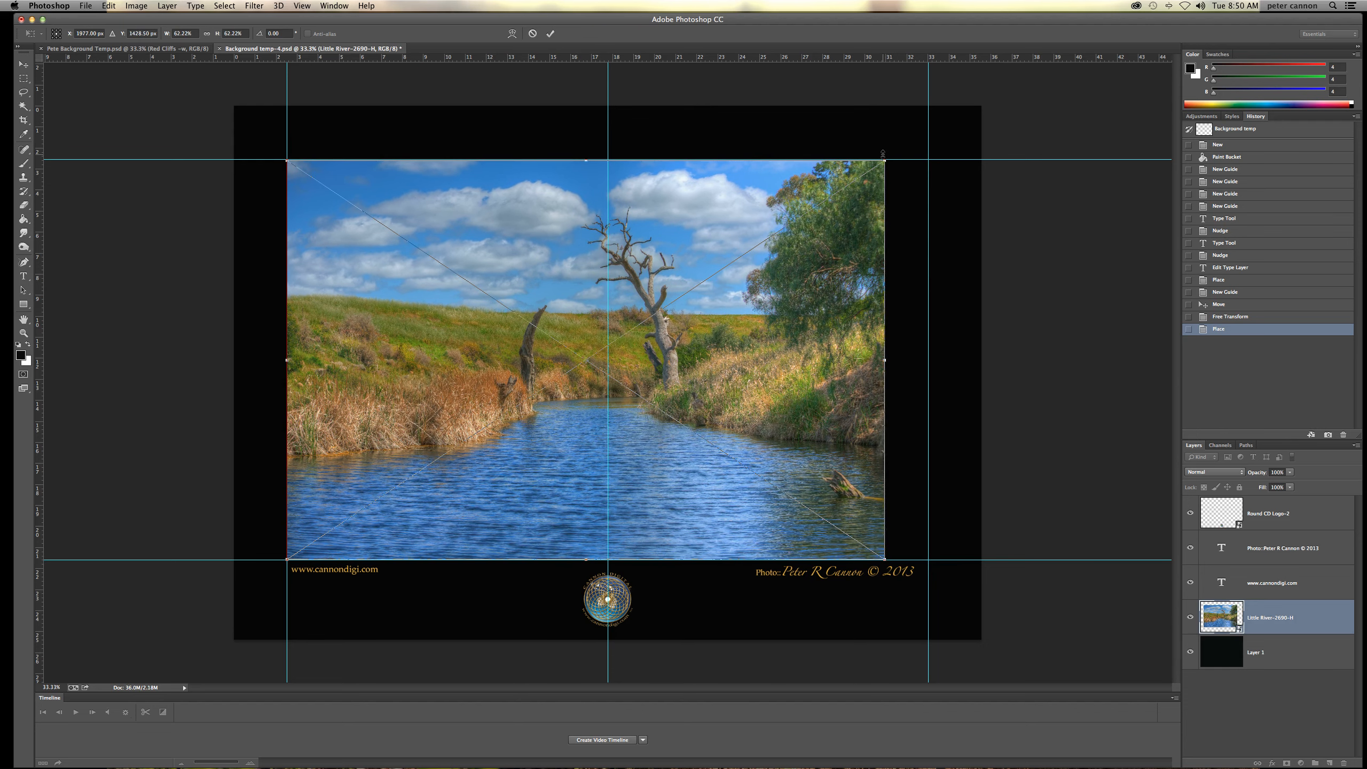
pyautogui.press('Right')
pyautogui.press('Right')
pyautogui.press('Right')
pyautogui.press('Right')
pyautogui.press('Right')
pyautogui.press('Right')
pyautogui.press('Right')
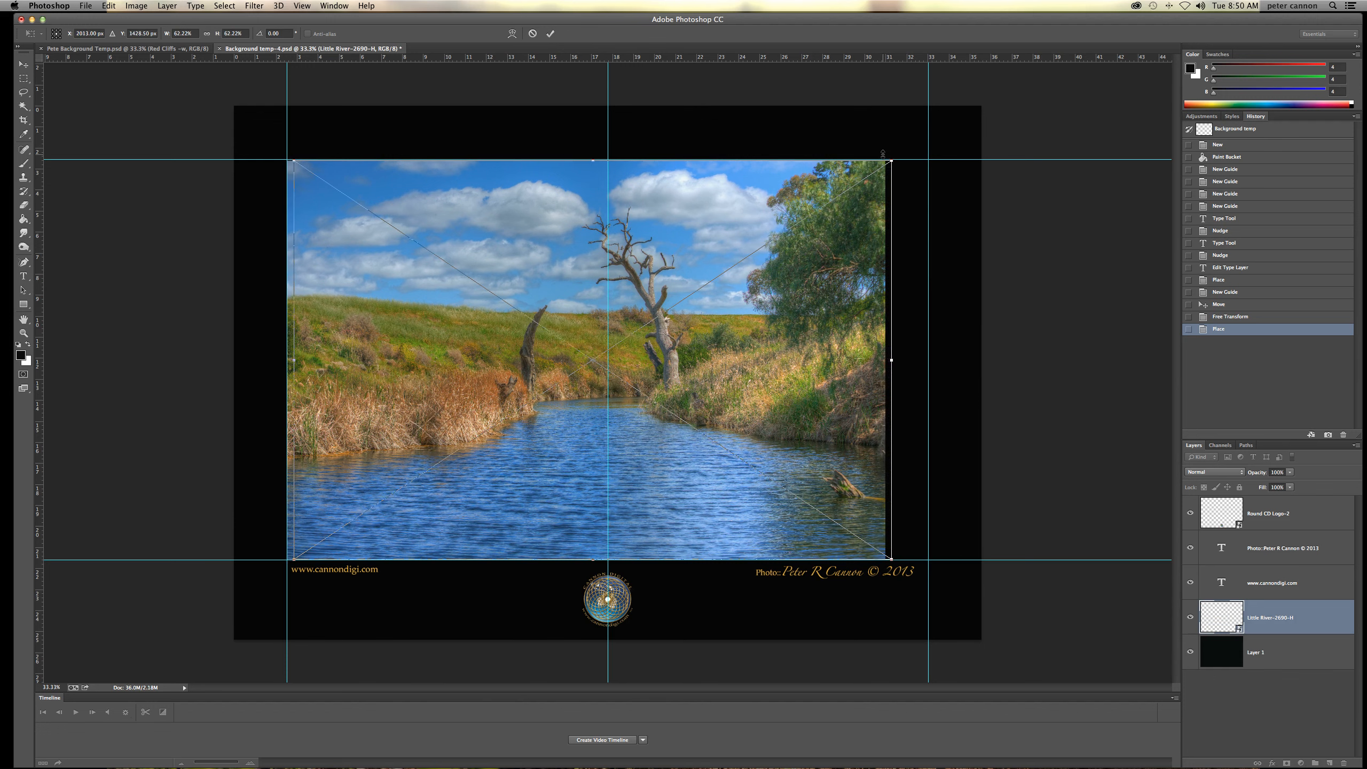
pyautogui.press('Right')
pyautogui.press('Right')
pyautogui.press('Right')
pyautogui.press('Right')
pyautogui.press('Right')
pyautogui.press('Right')
pyautogui.press('Right')
pyautogui.press('Right')
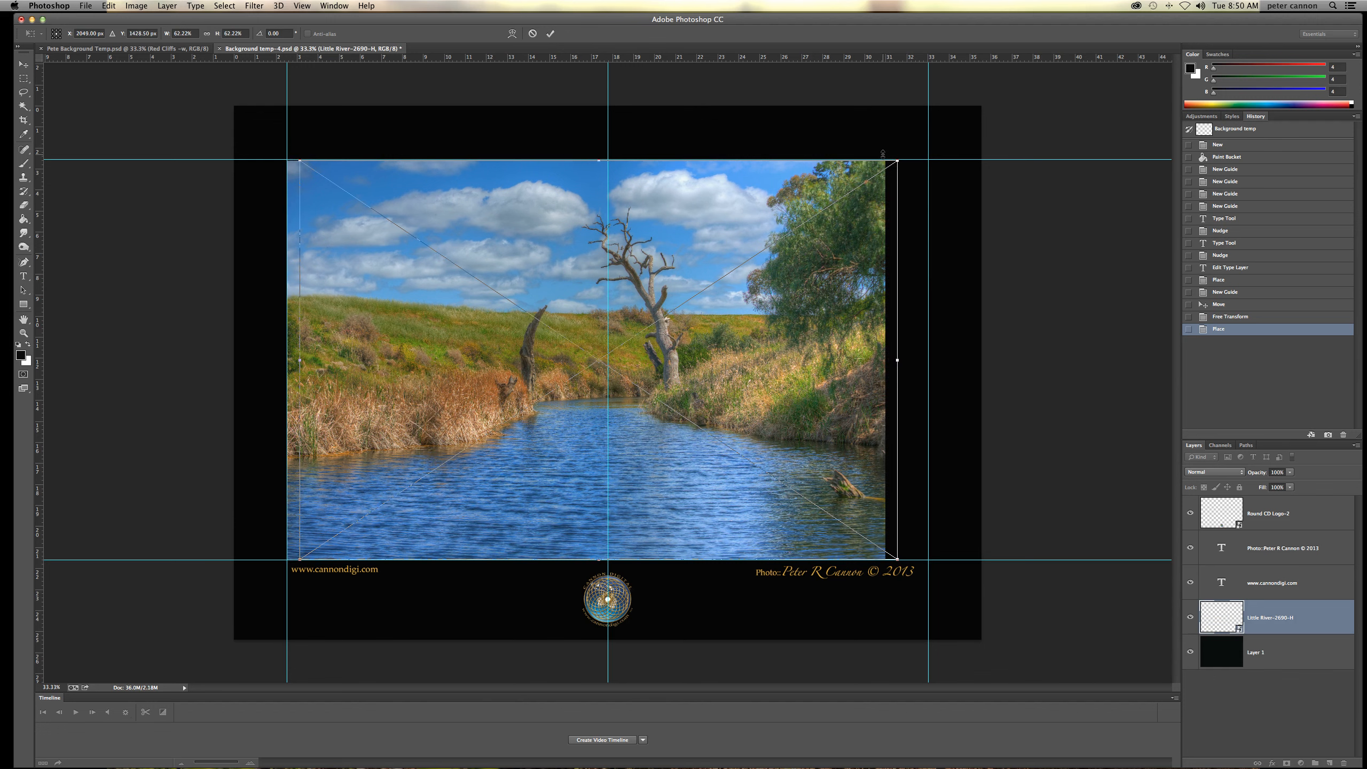
pyautogui.press('Right')
pyautogui.press('Right')
pyautogui.press('Right')
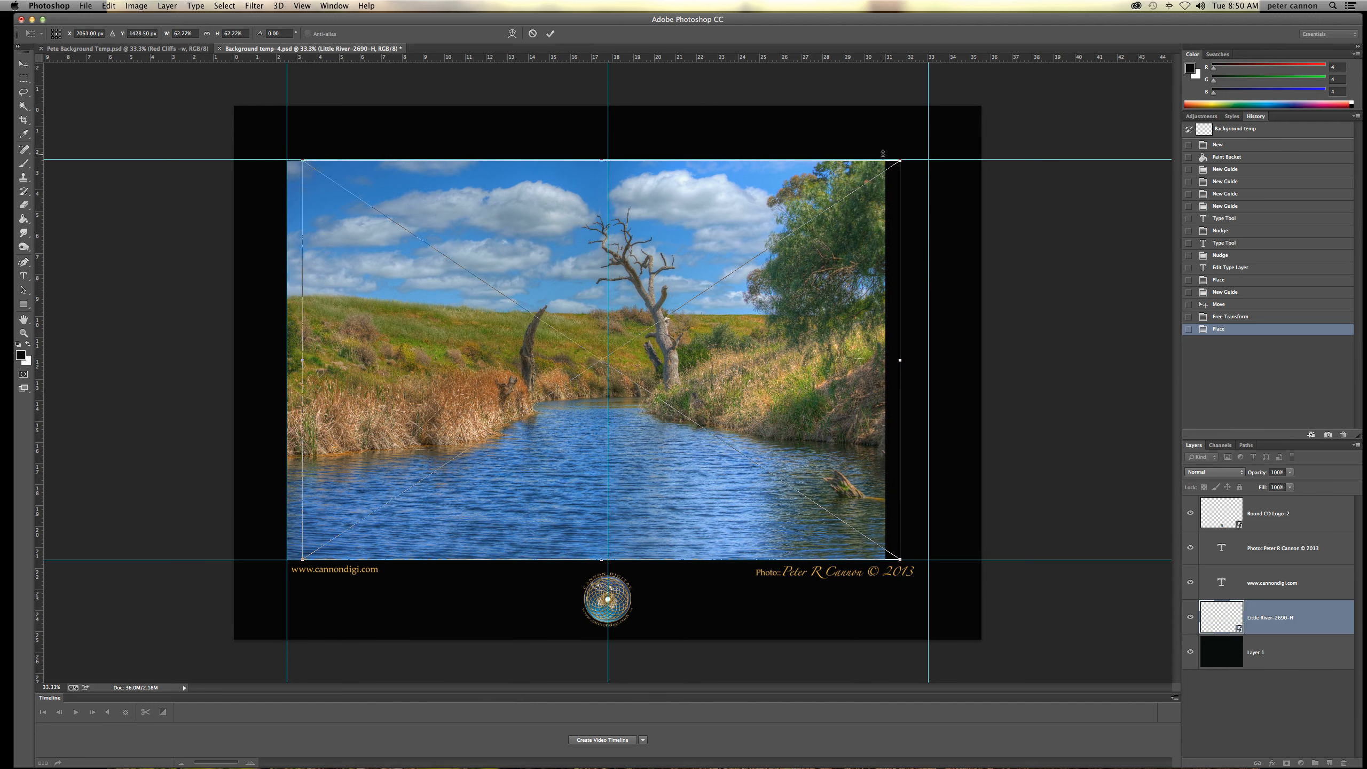
pyautogui.press('Right')
pyautogui.press('Right')
pyautogui.press('Right')
pyautogui.press('Right')
pyautogui.press('Right')
pyautogui.press('Right')
pyautogui.press('Right')
pyautogui.press('Right')
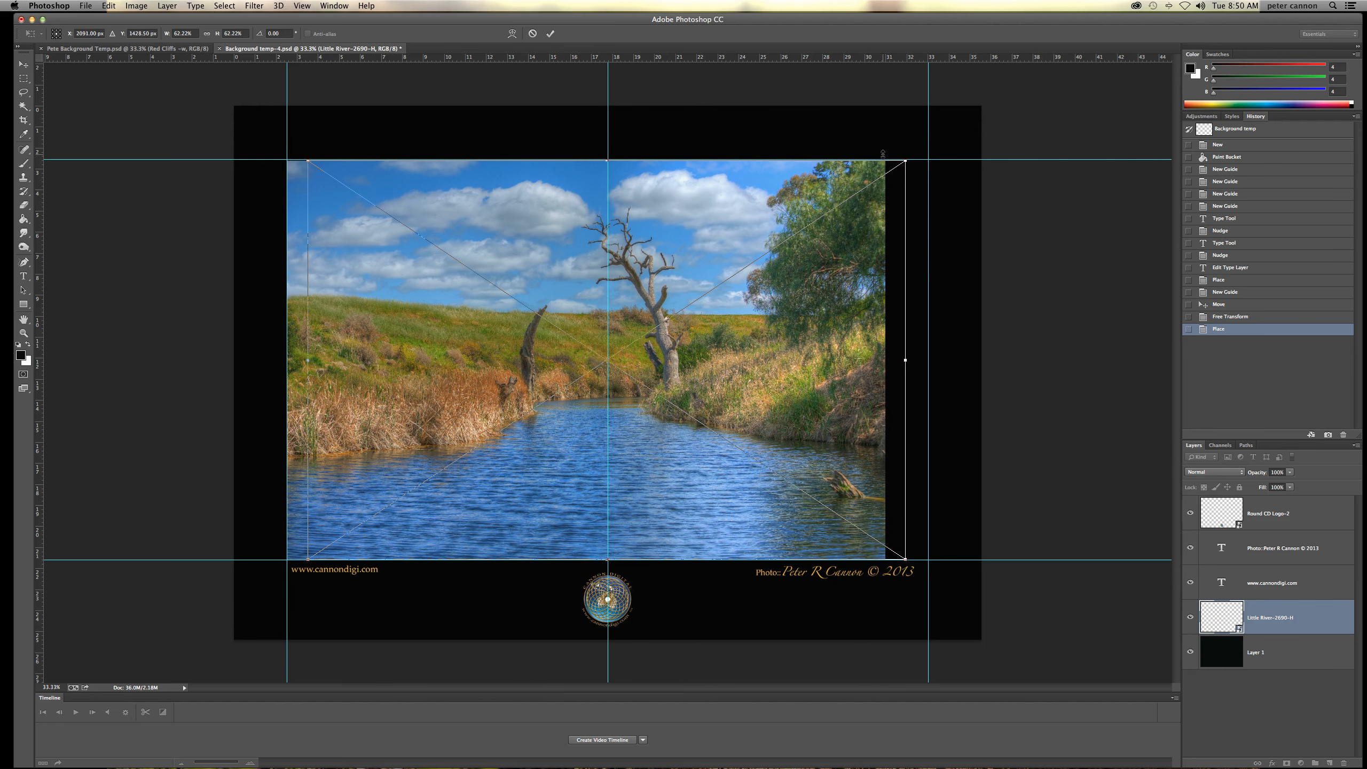
pyautogui.press('Right')
pyautogui.press('Right')
pyautogui.press('Right')
pyautogui.press('Right')
pyautogui.press('Right')
pyautogui.press('Right')
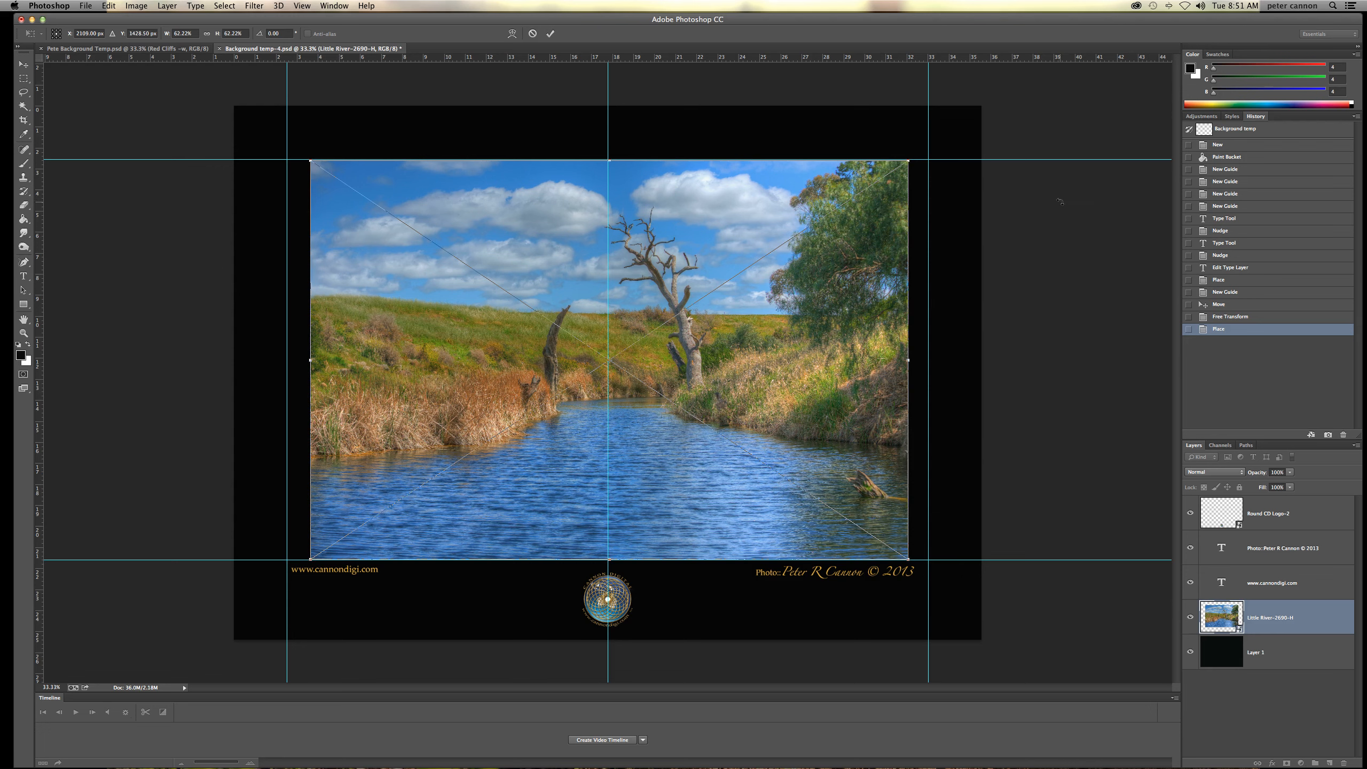
pyautogui.click(550, 34)
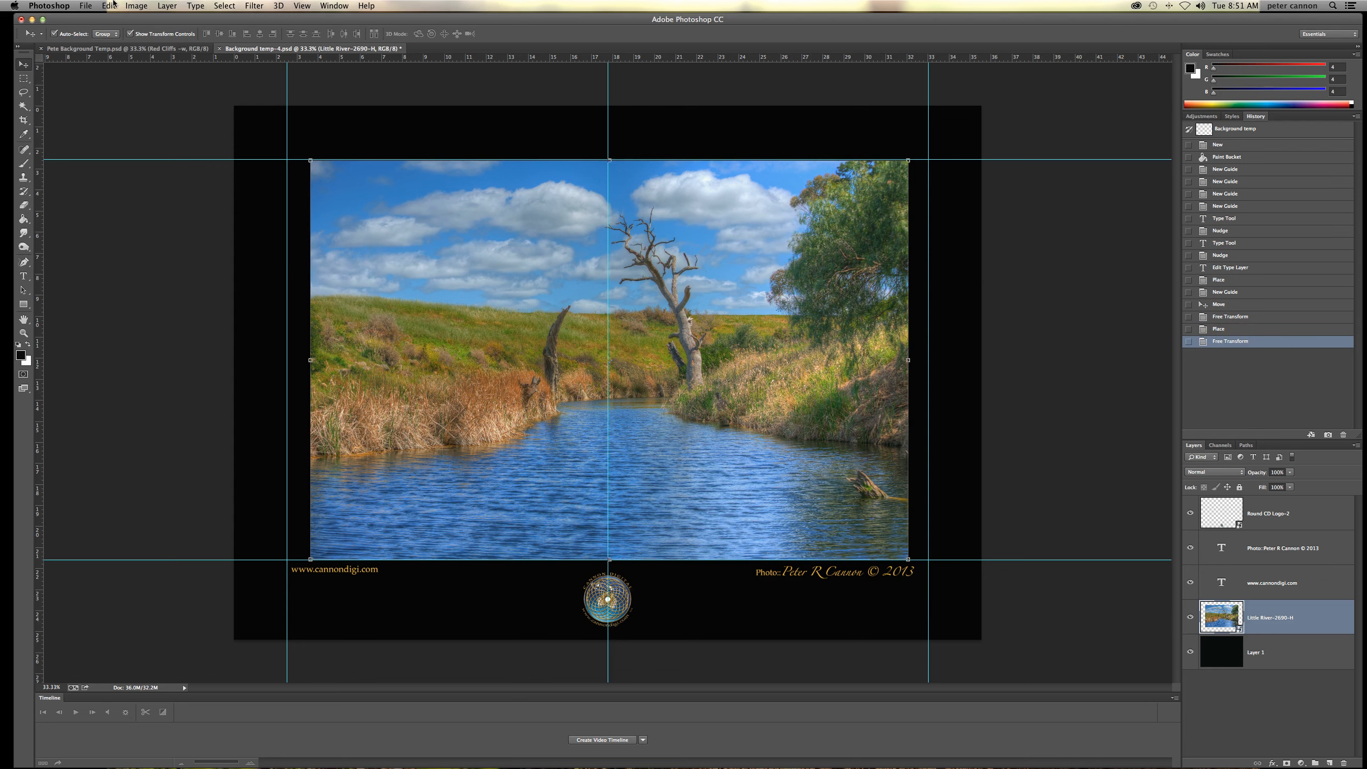
# Step: Resize the whole image to 900 pixels wide at 200 pixels per inch, with proportions kept and resampling on
pyautogui.click(135, 5)
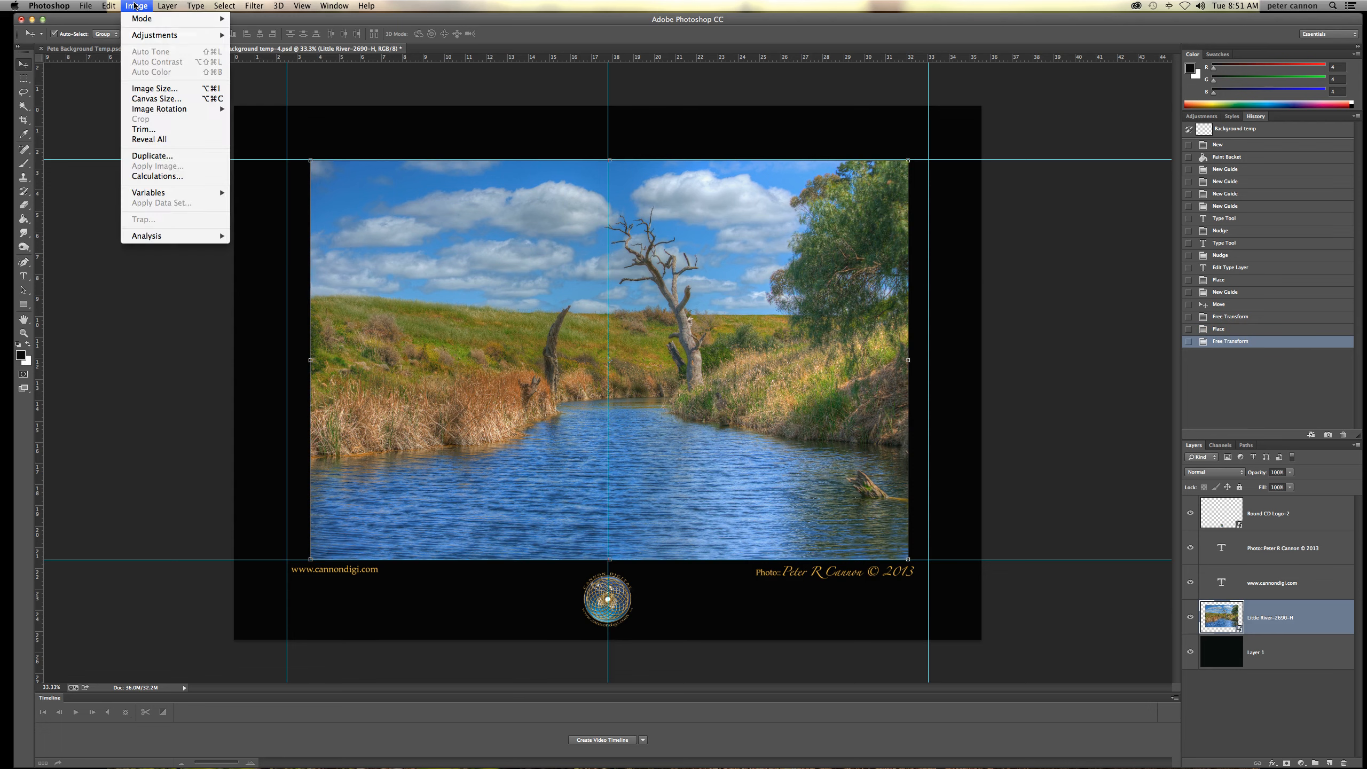
pyautogui.click(349, 146)
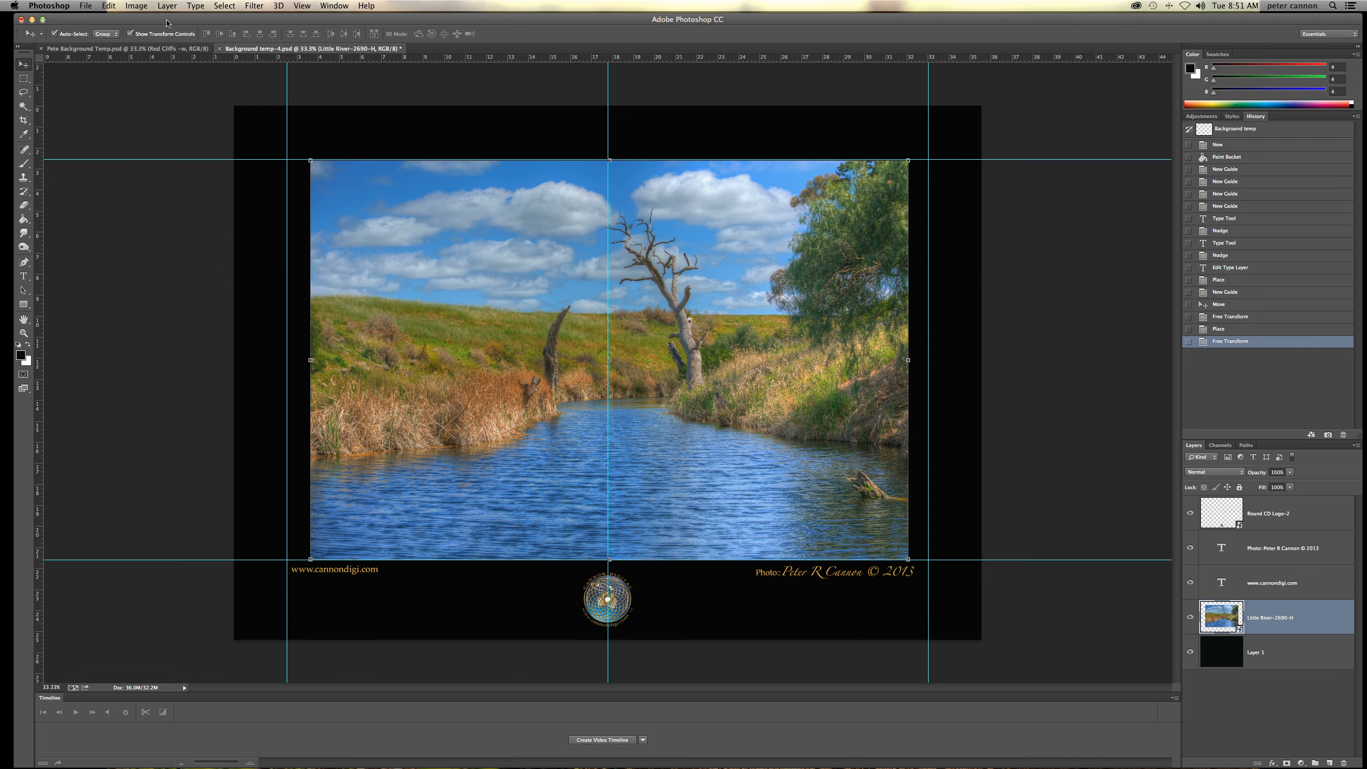
pyautogui.click(139, 6)
pyautogui.click(149, 89)
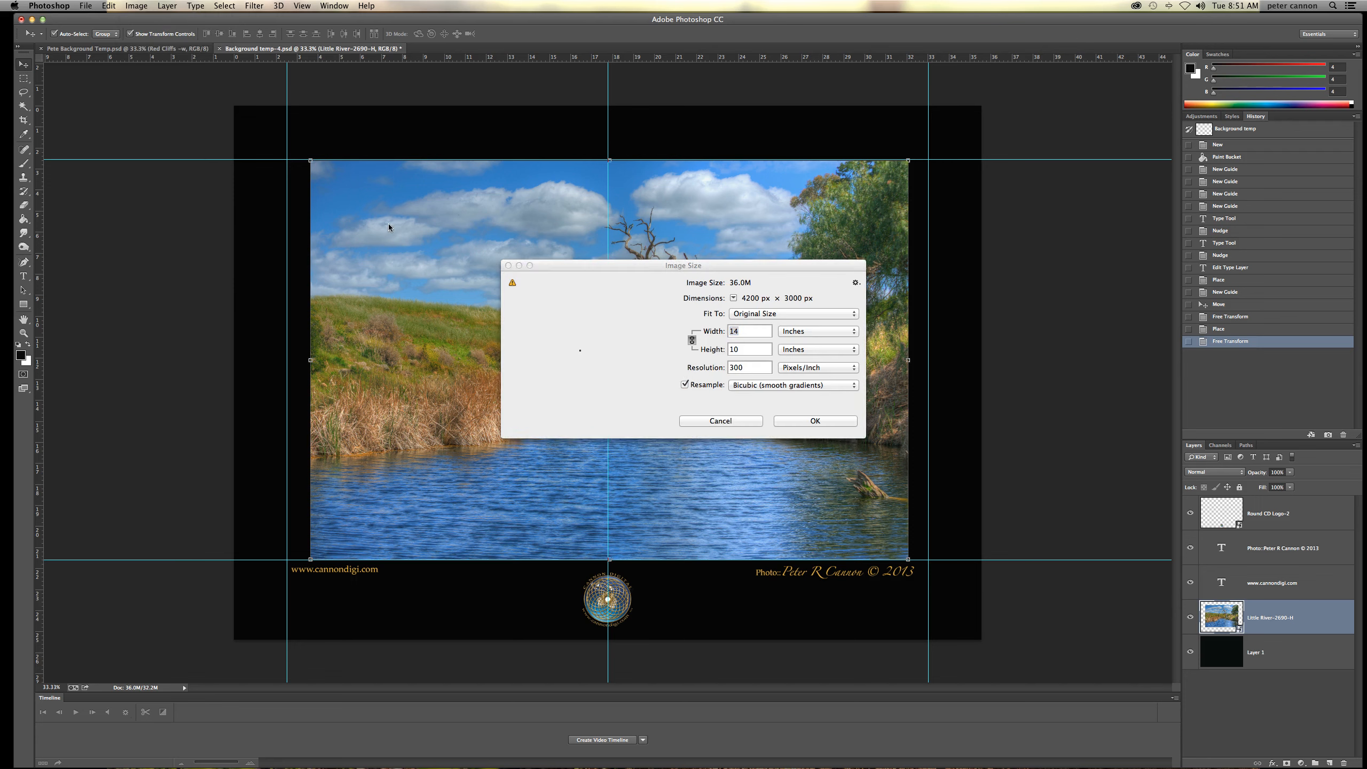
pyautogui.click(810, 331)
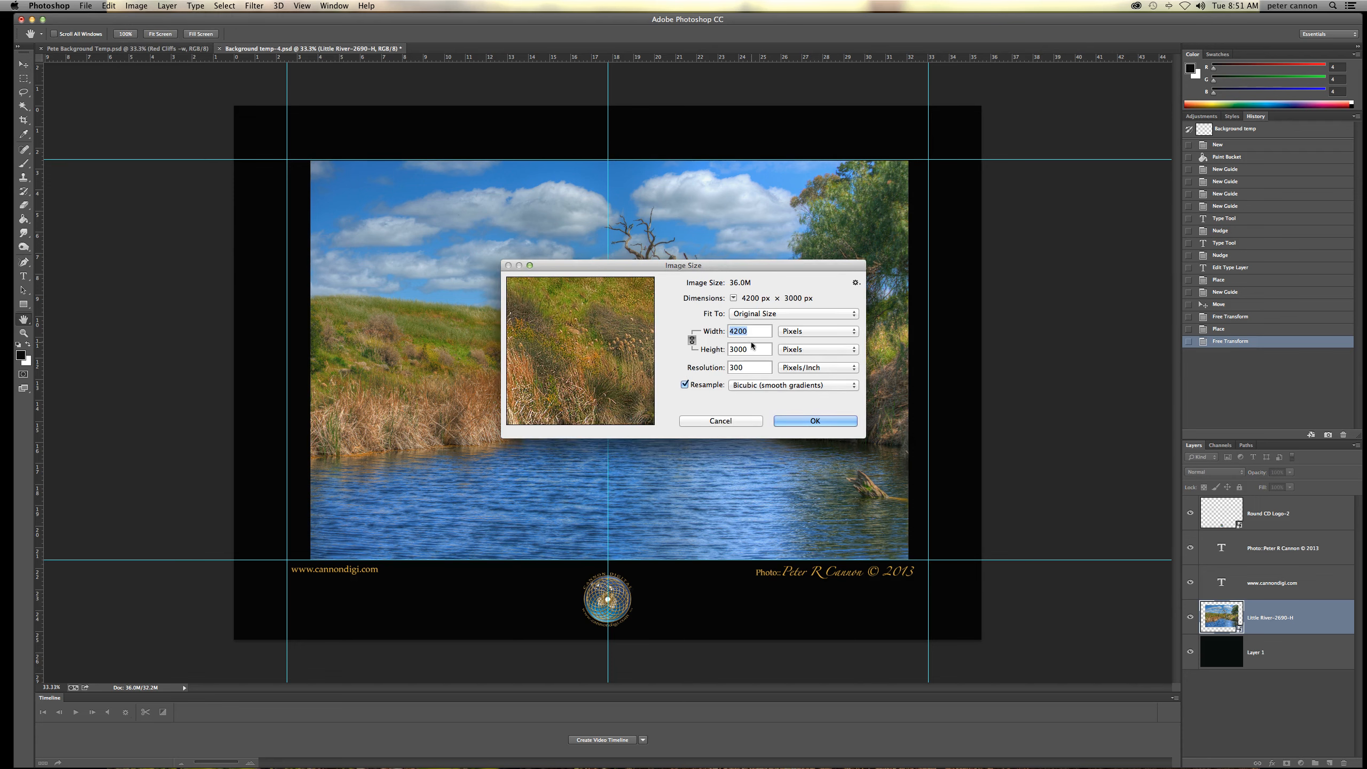
pyautogui.write('900')
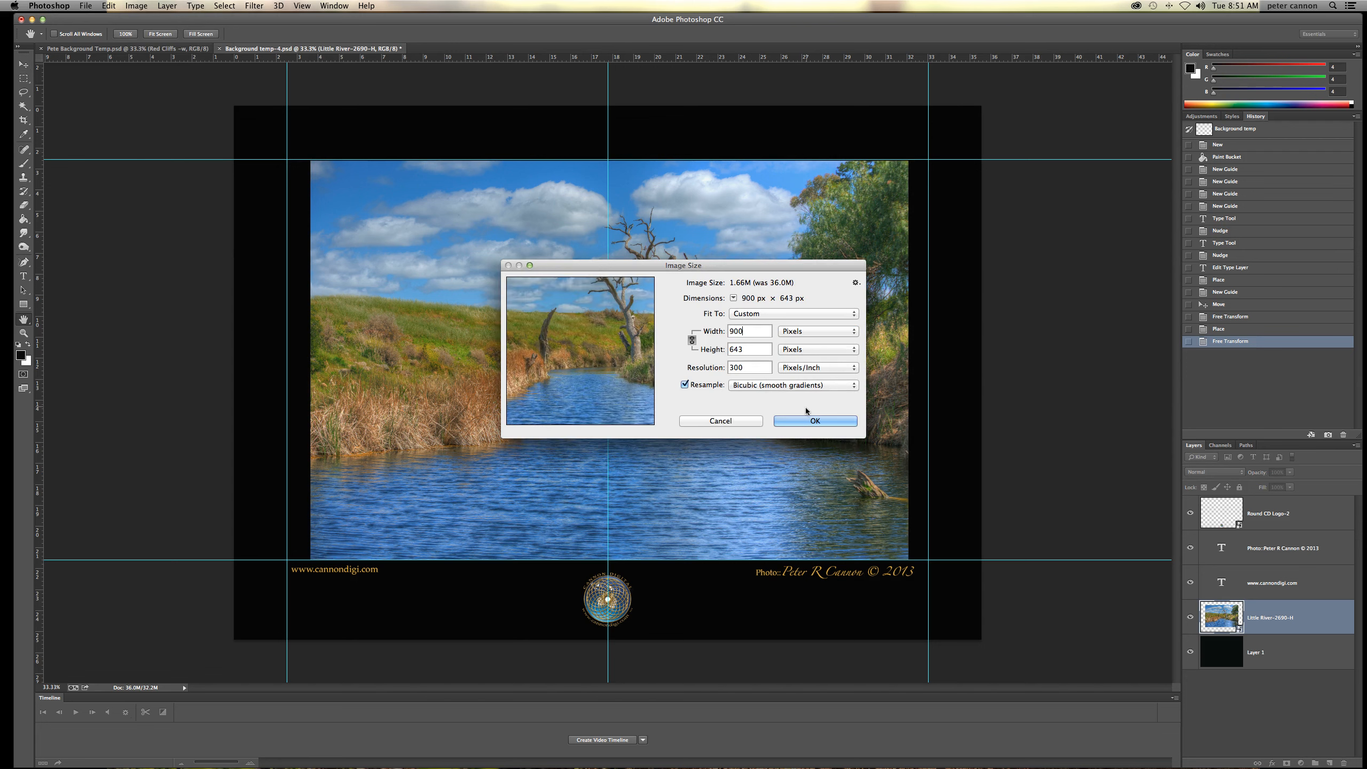
pyautogui.click(734, 367)
pyautogui.press('BackSpace')
pyautogui.write('2')
pyautogui.click(827, 420)
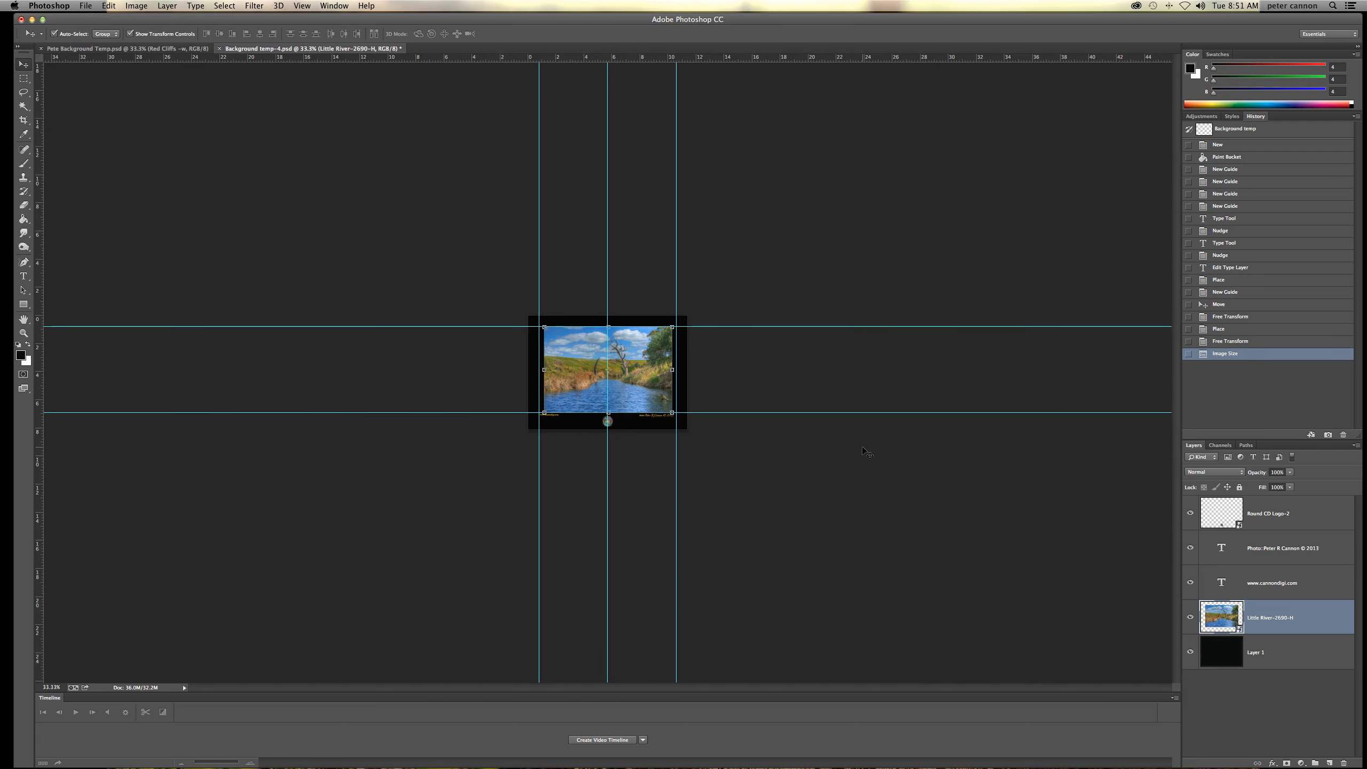
# Step: Inspect the resized composition fitted to the screen and at 100% zoom
pyautogui.press('super+0')
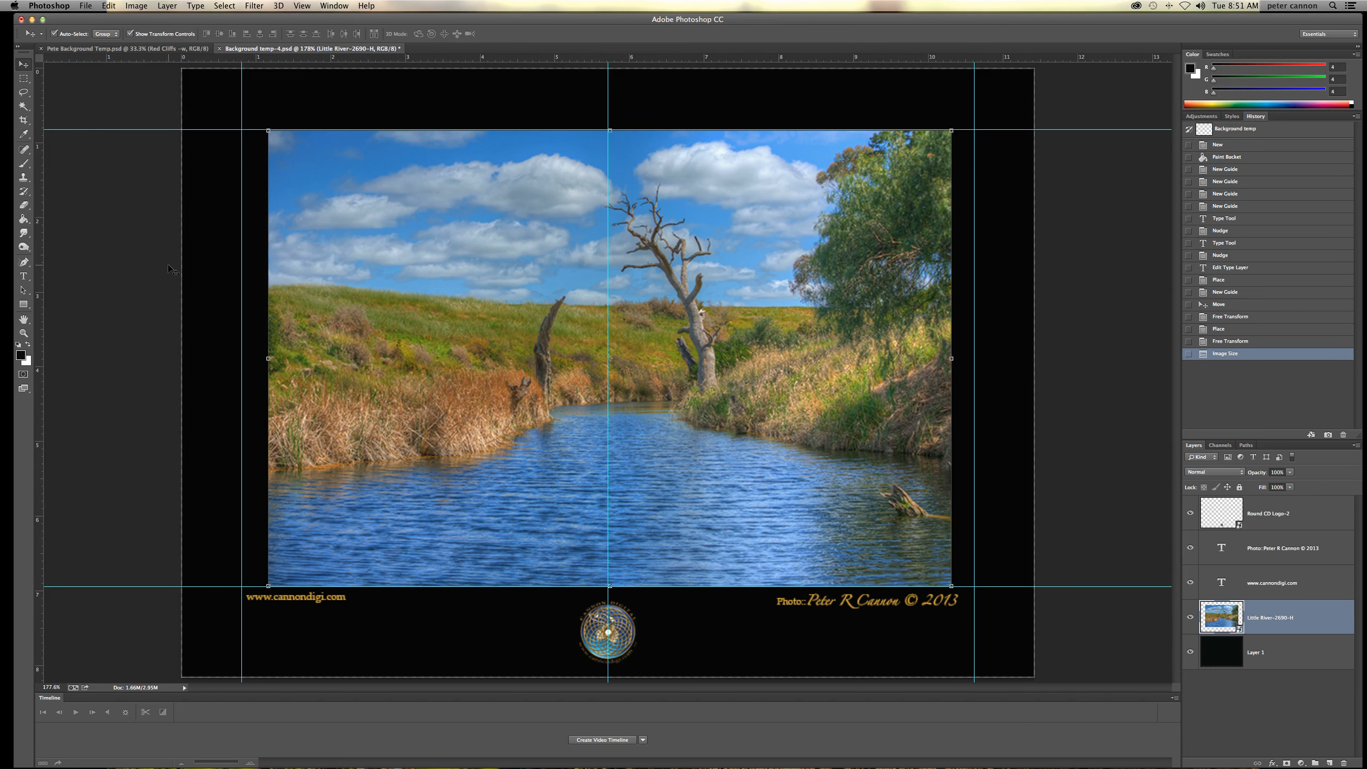
pyautogui.click(23, 333)
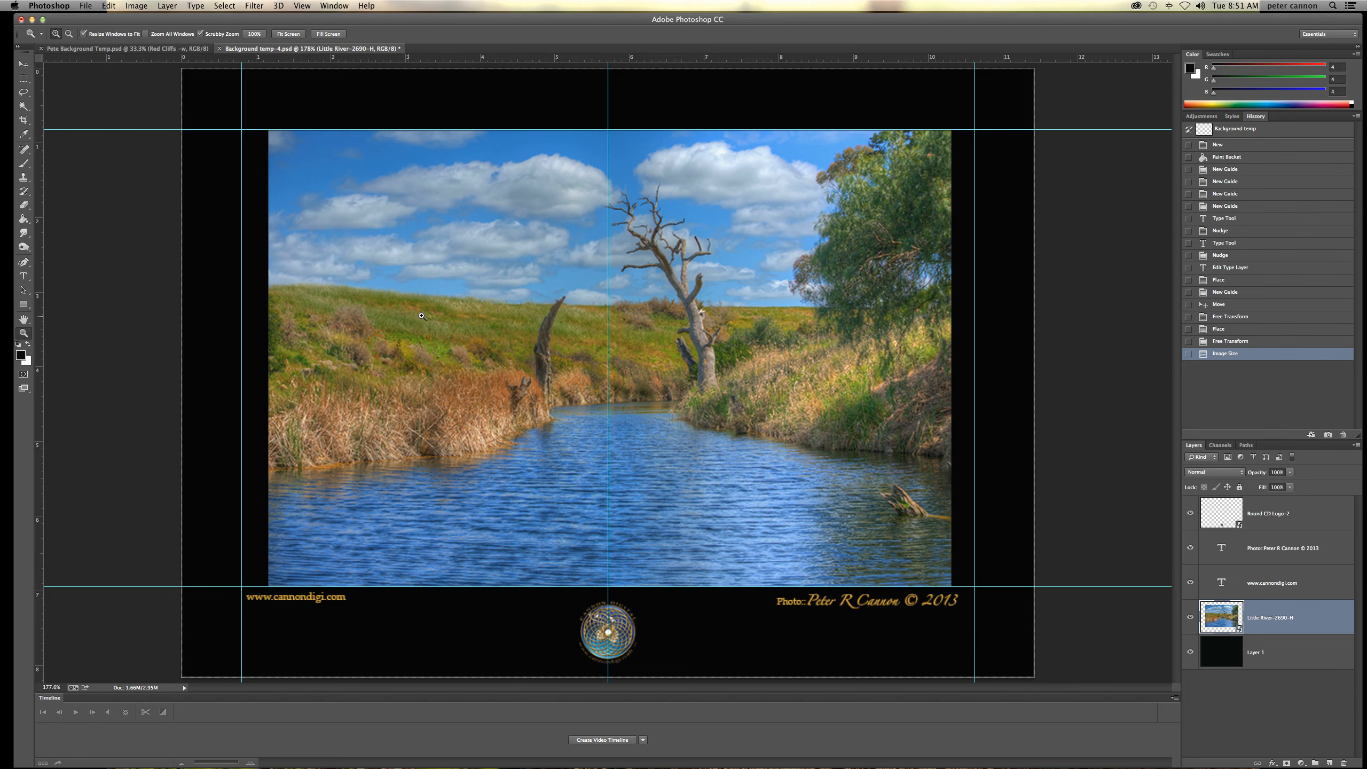
pyautogui.press('alt')
pyautogui.keyDown('alt'); pyautogui.click(447, 315); pyautogui.keyUp('alt')
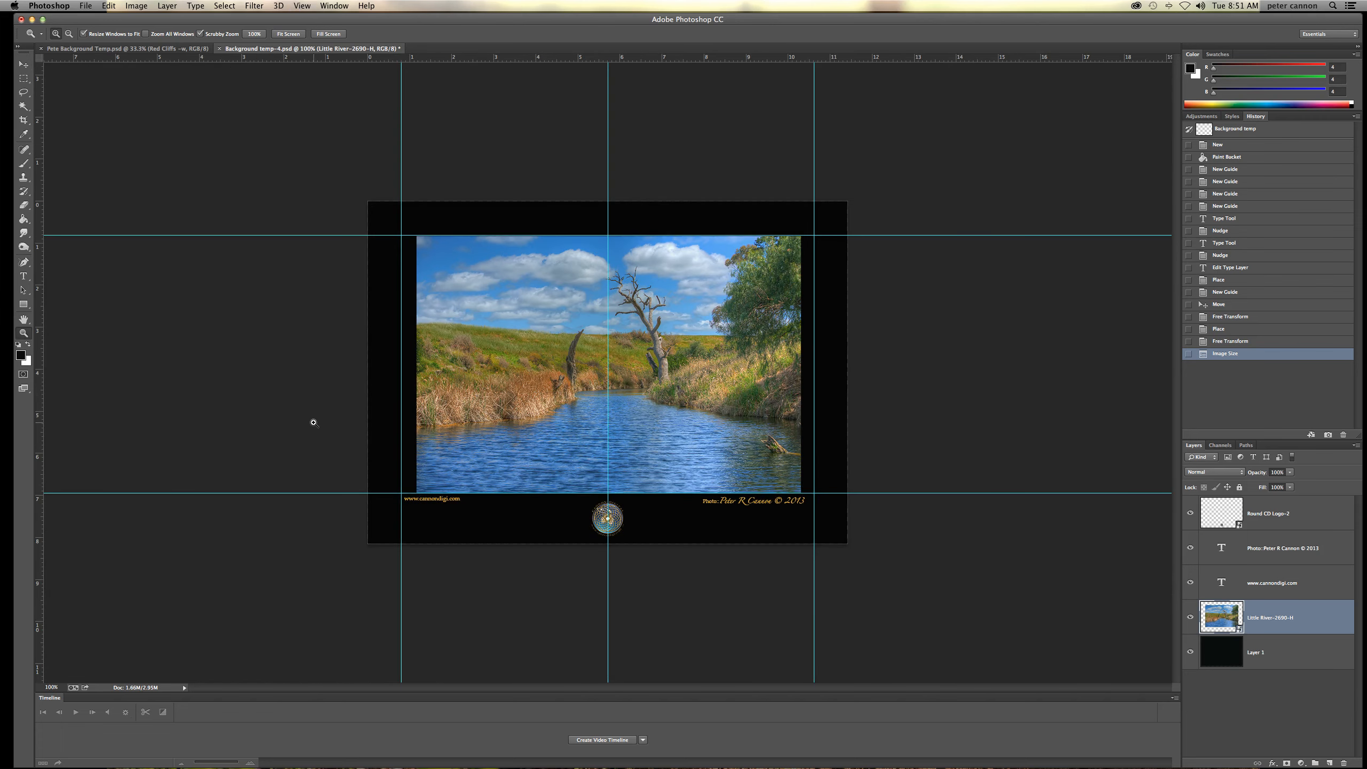